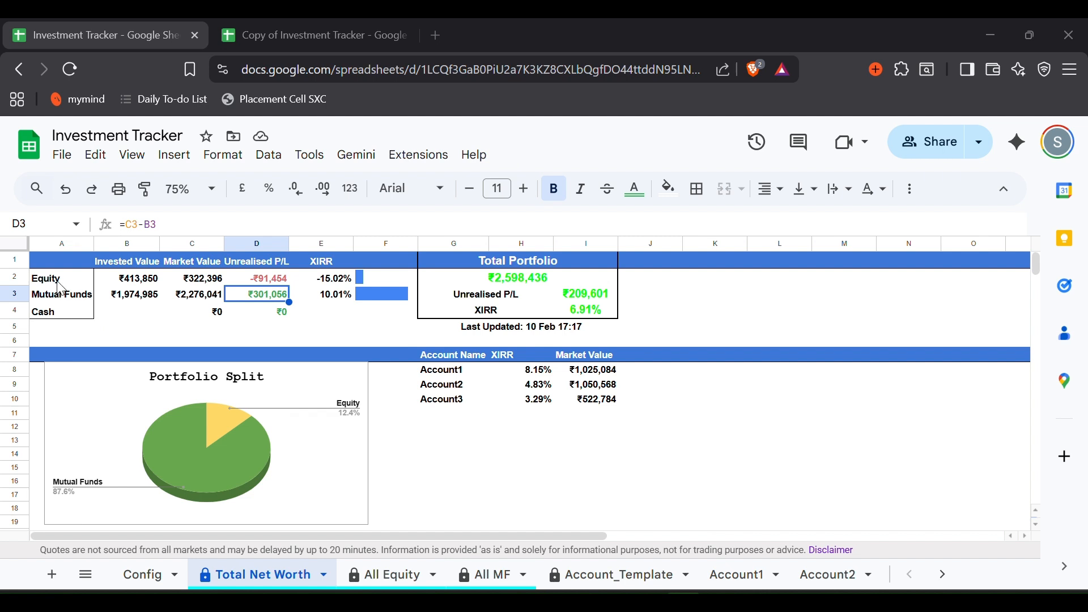
# - Check the sums of the Equity row, the Mutual Funds row and the Total Portfolio block in the original tracker
pyautogui.moveTo(60, 282); pyautogui.dragTo(334, 289)
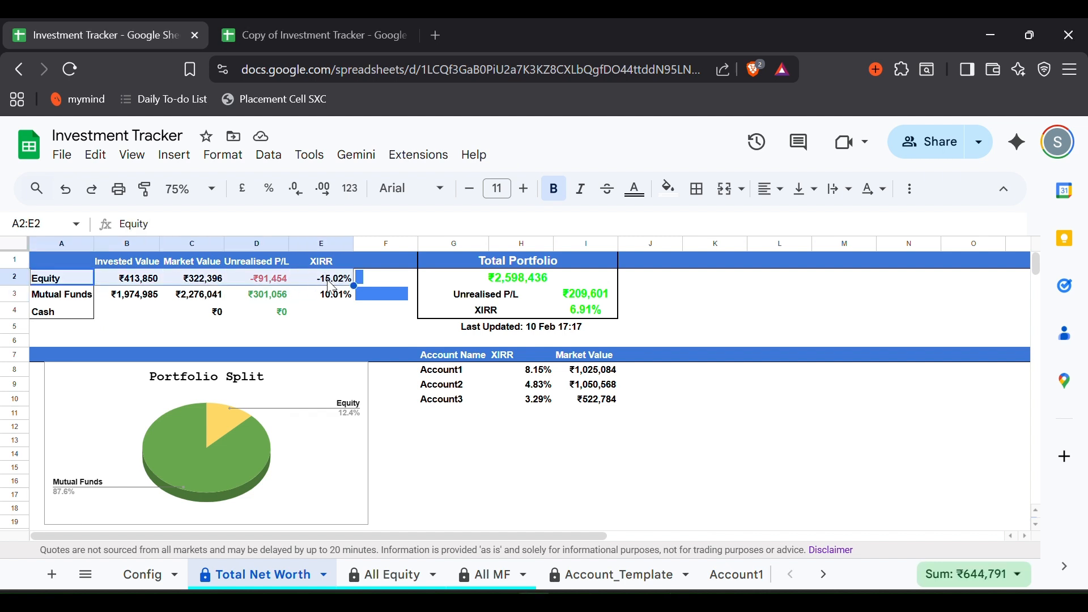
pyautogui.moveTo(79, 300); pyautogui.dragTo(335, 302)
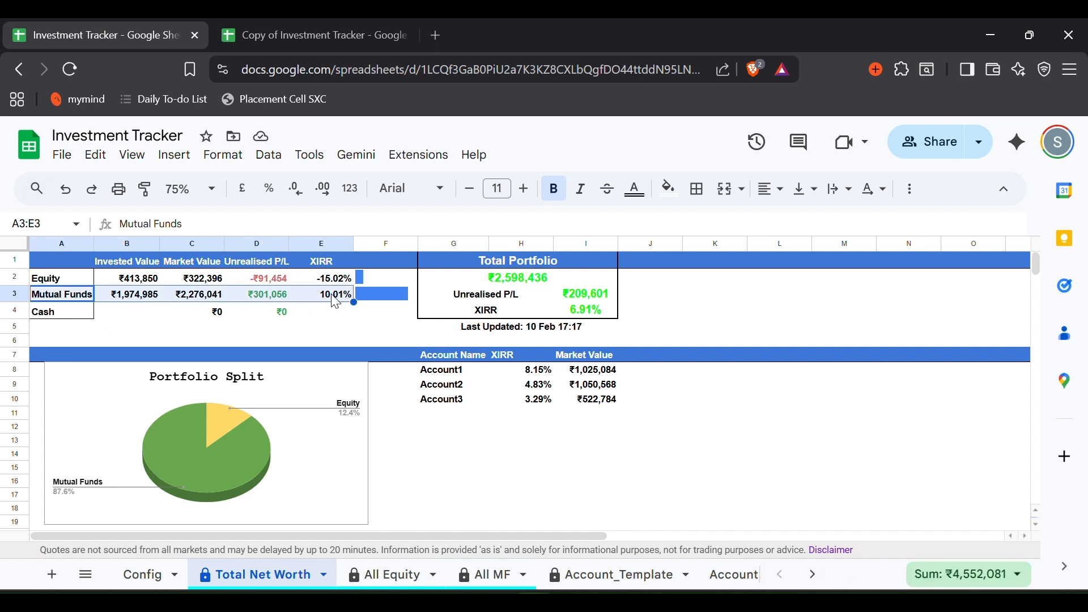
pyautogui.moveTo(487, 280); pyautogui.dragTo(497, 420)
pyautogui.click(497, 420)
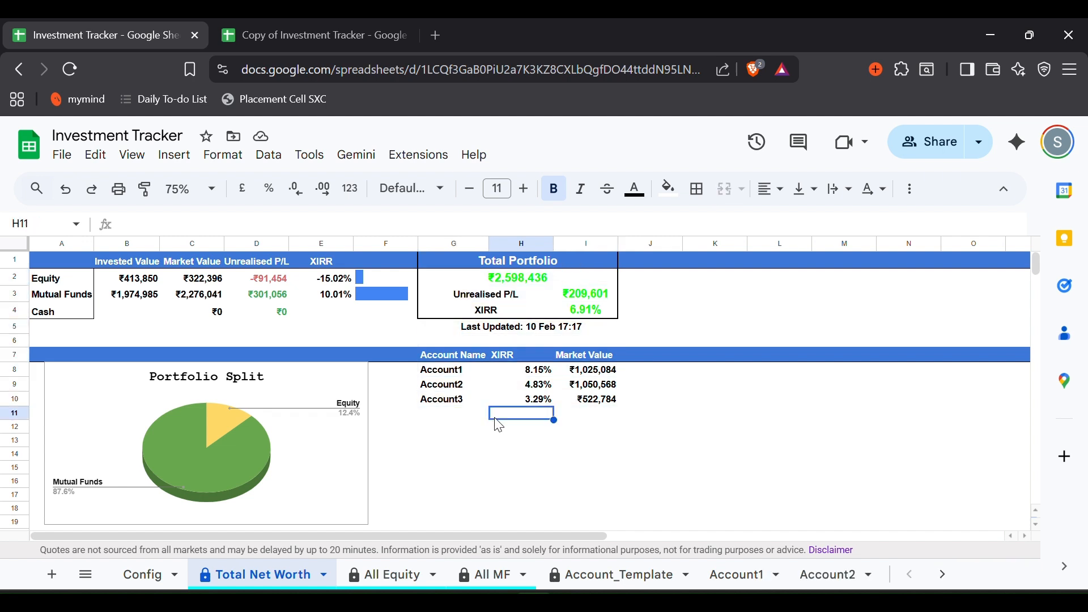
pyautogui.moveTo(494, 266); pyautogui.dragTo(494, 412)
pyautogui.click(493, 410)
# - Inspect the Equity, Mutual Funds and per-account XIRR formulas, then move to Copy of Investment Tracker
pyautogui.moveTo(55, 283); pyautogui.dragTo(312, 283)
pyautogui.click(311, 283)
pyautogui.click(79, 297)
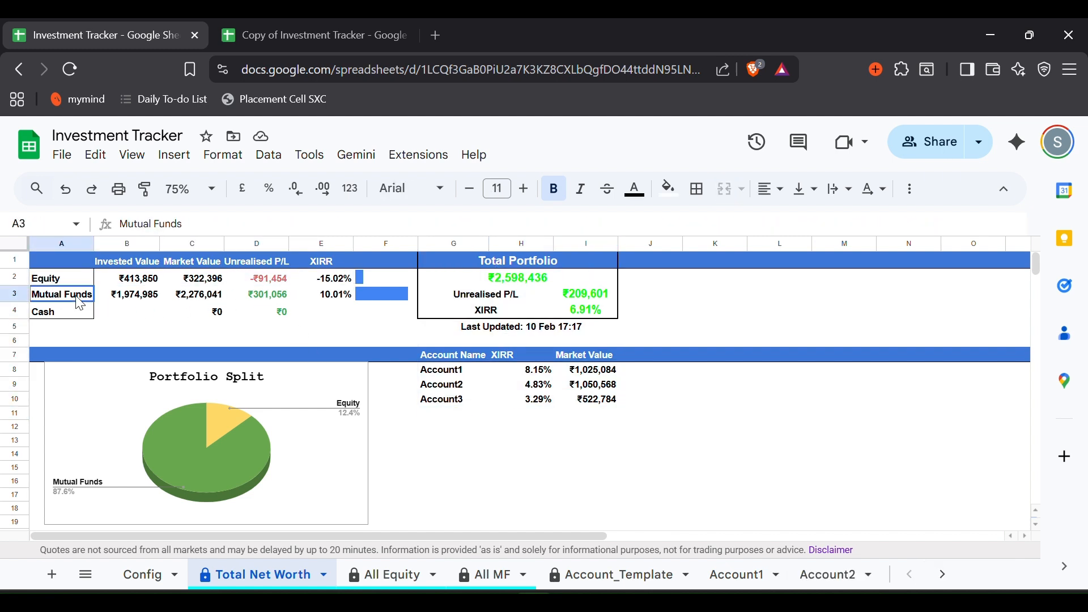
pyautogui.moveTo(79, 298); pyautogui.dragTo(328, 295)
pyautogui.click(329, 295)
pyautogui.moveTo(513, 355); pyautogui.dragTo(524, 400)
pyautogui.click(524, 402)
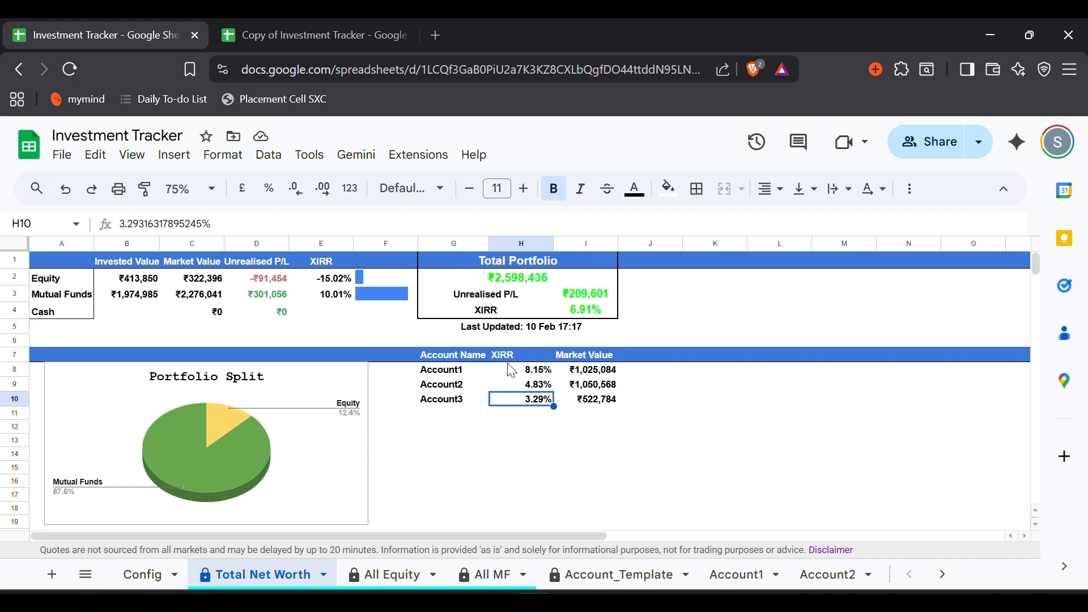
pyautogui.click(359, 22)
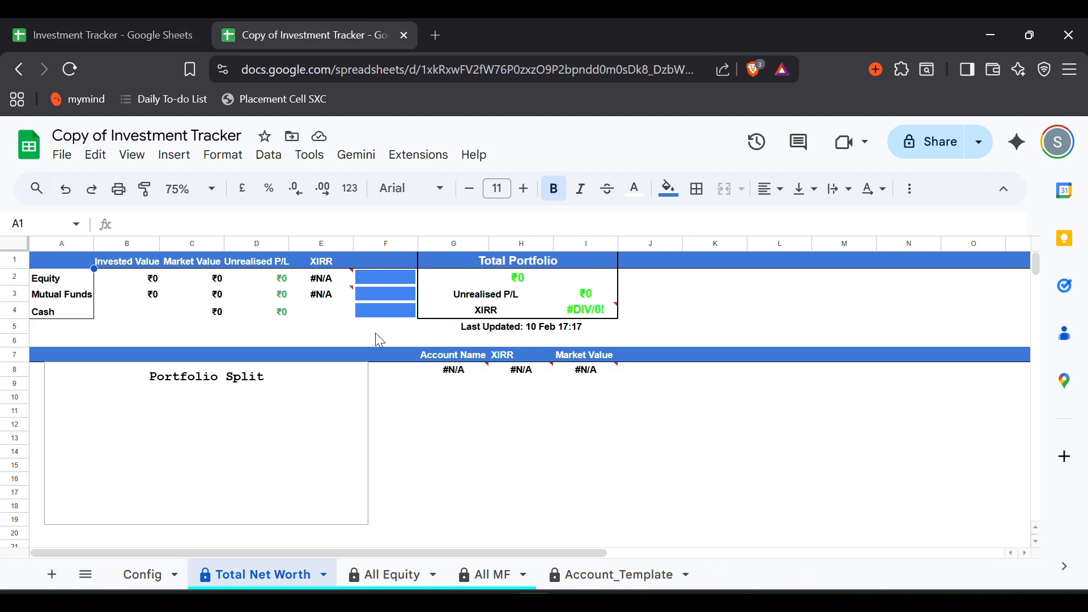
# - Enter account Dad HUF, owner Dad, broker Groww in row 2 of the Config sheet
pyautogui.click(146, 582)
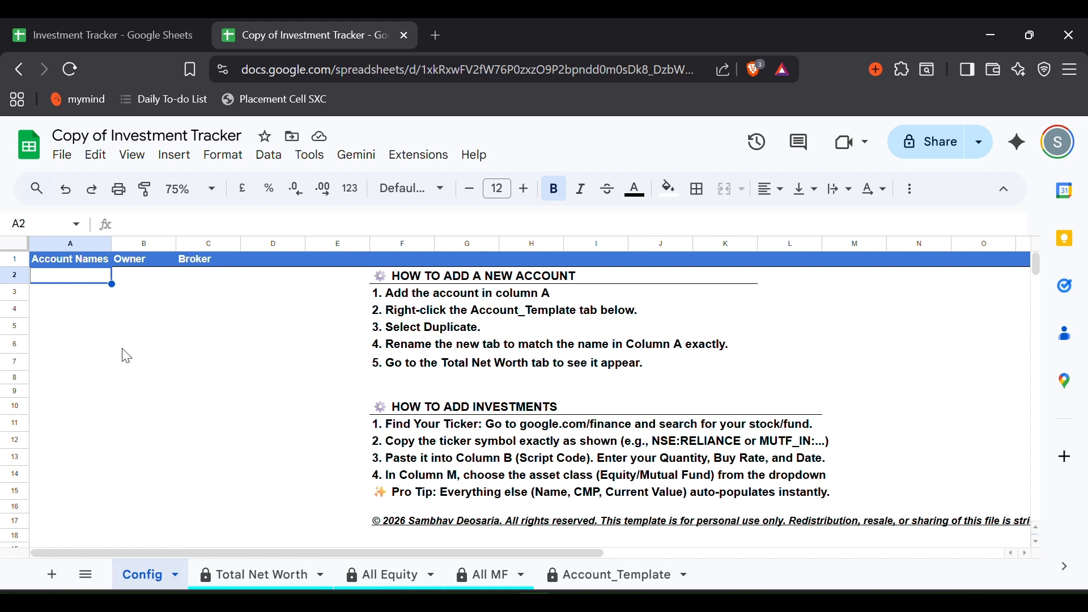
pyautogui.write('Dad')
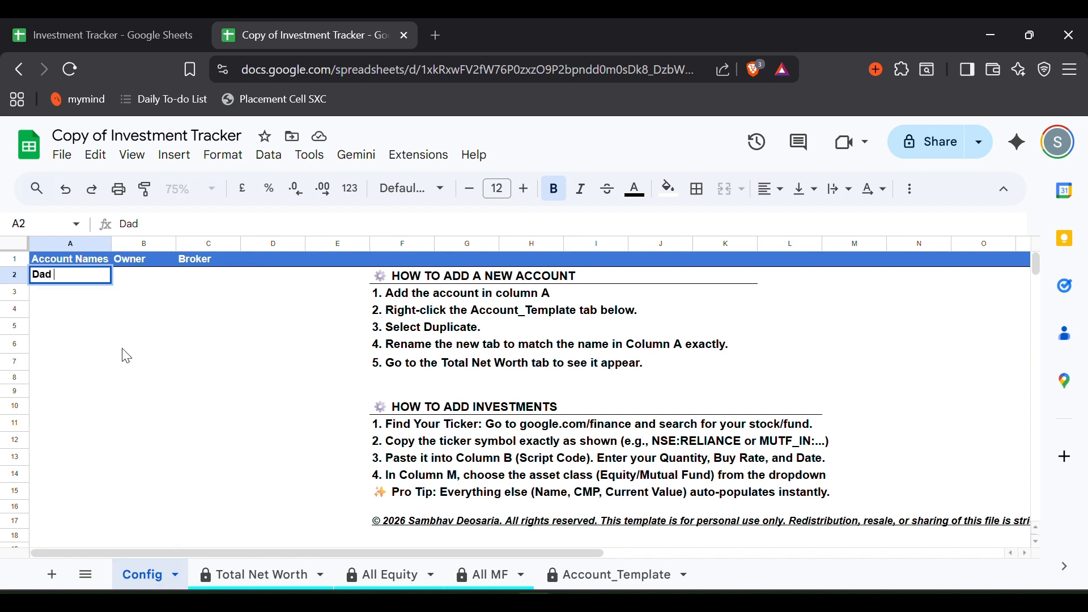
pyautogui.write(' HUF')
pyautogui.press('Tab')
pyautogui.write('Dad')
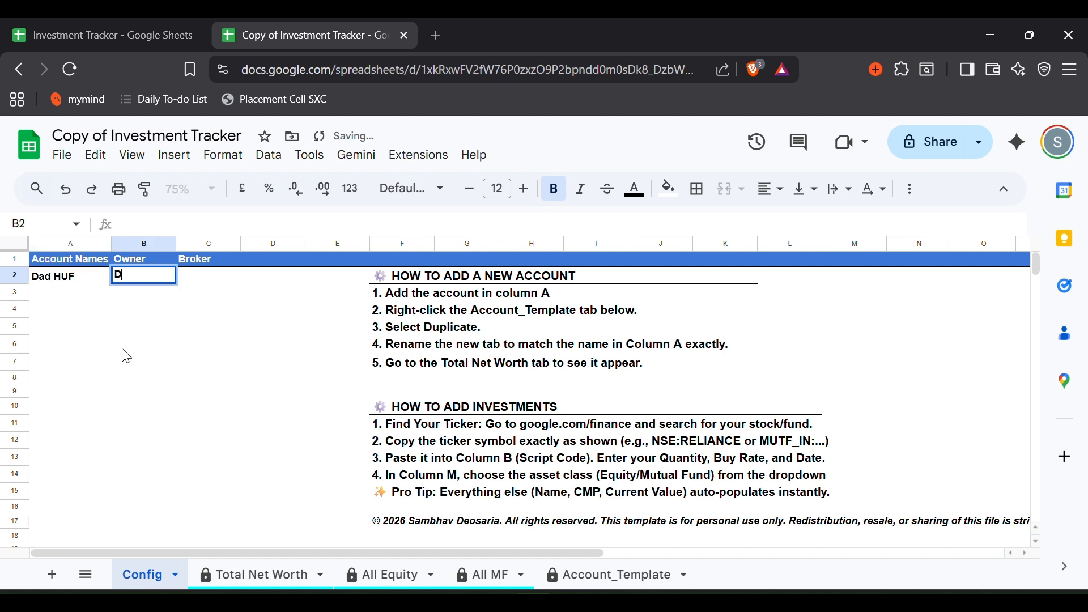
pyautogui.press('Tab')
pyautogui.write('Groww')
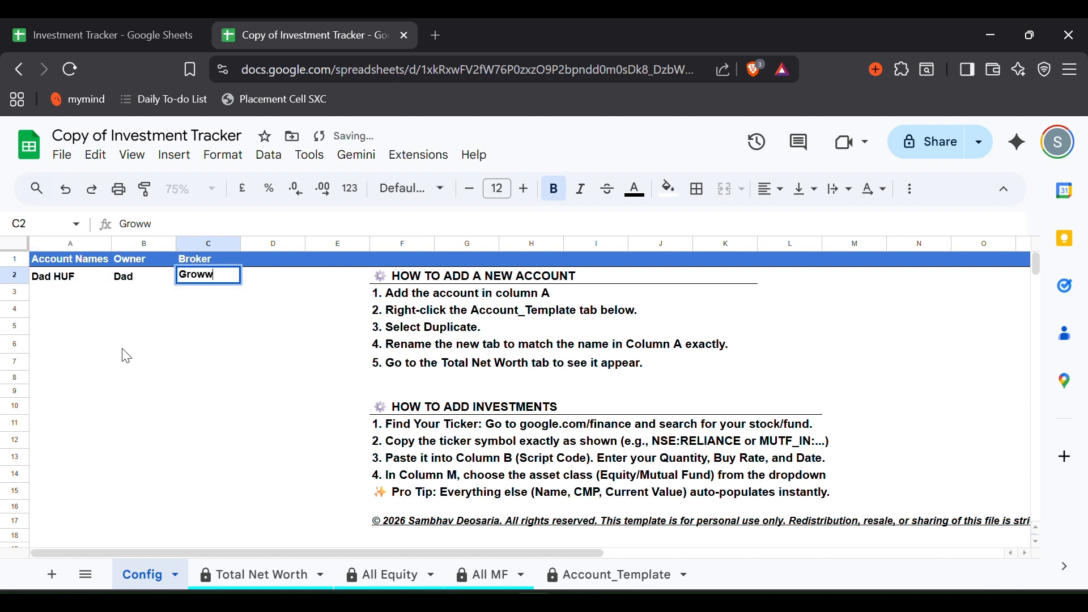
pyautogui.press('Return')
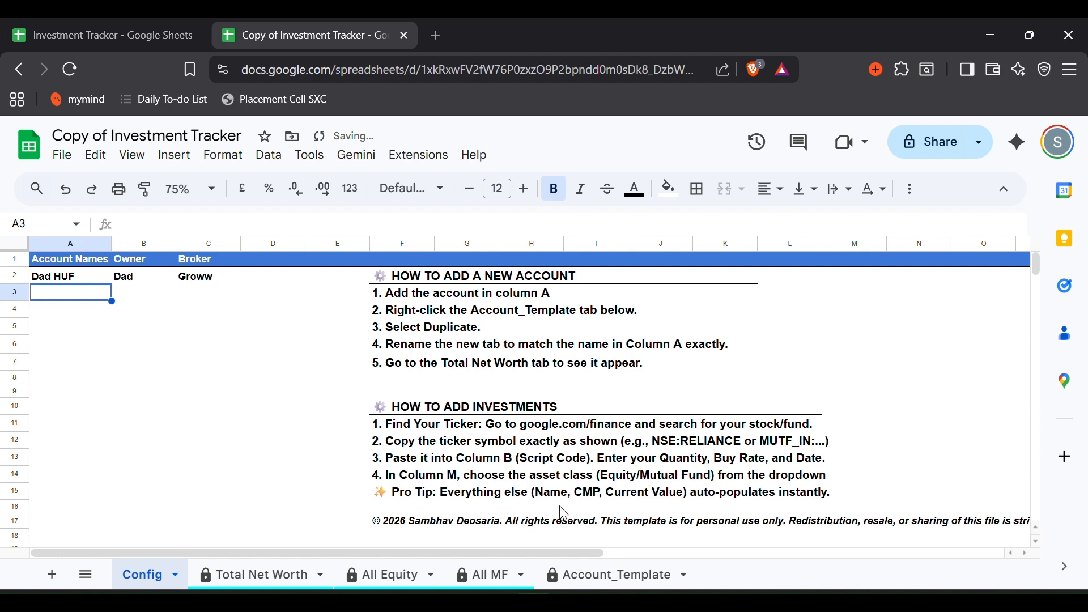
pyautogui.click(602, 573)
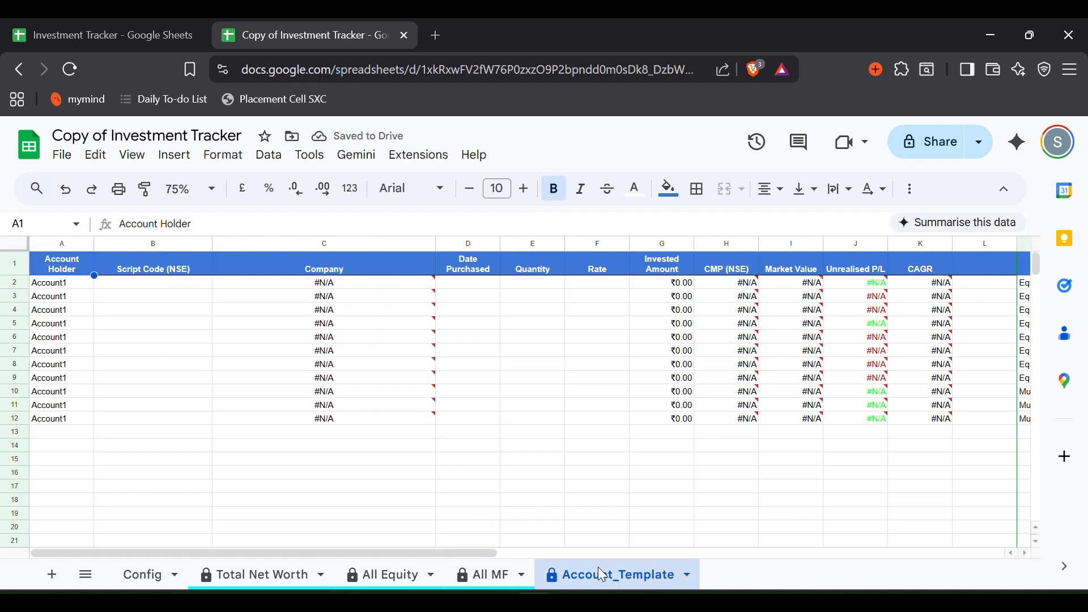
# - Duplicate the Account_Template sheet and rename the copy to Dad HUF
pyautogui.rightClick(602, 574)
pyautogui.click(603, 315)
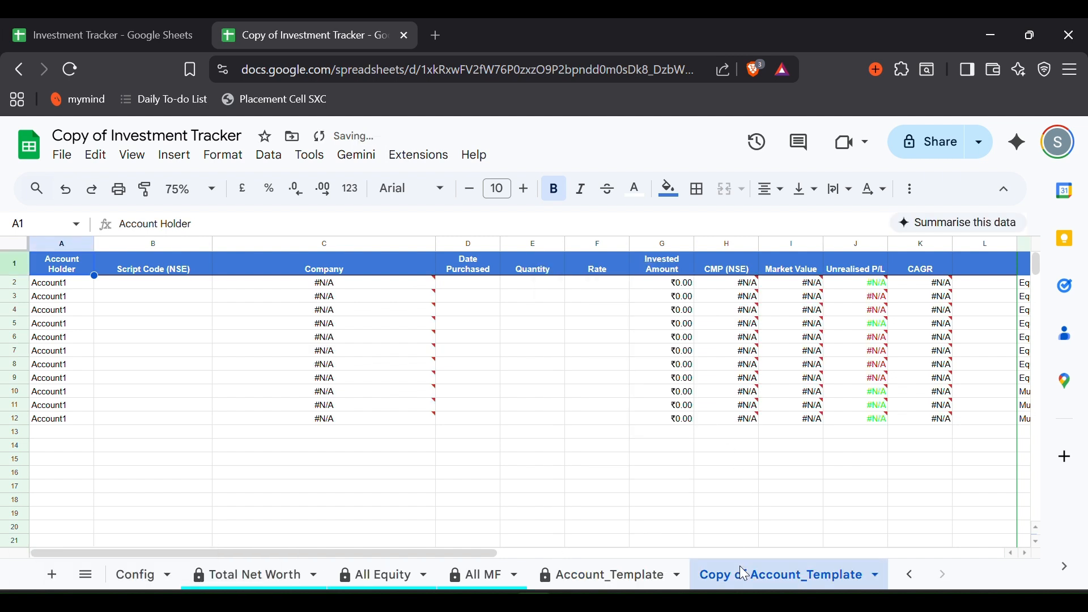
pyautogui.rightClick(744, 574)
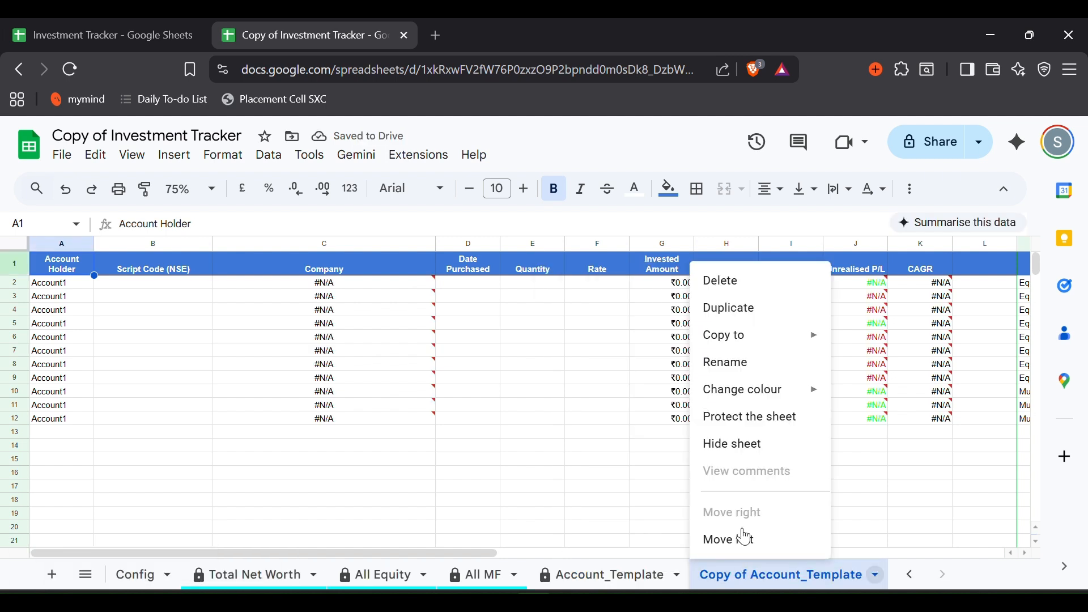
pyautogui.click(729, 366)
pyautogui.write('Dad HUF')
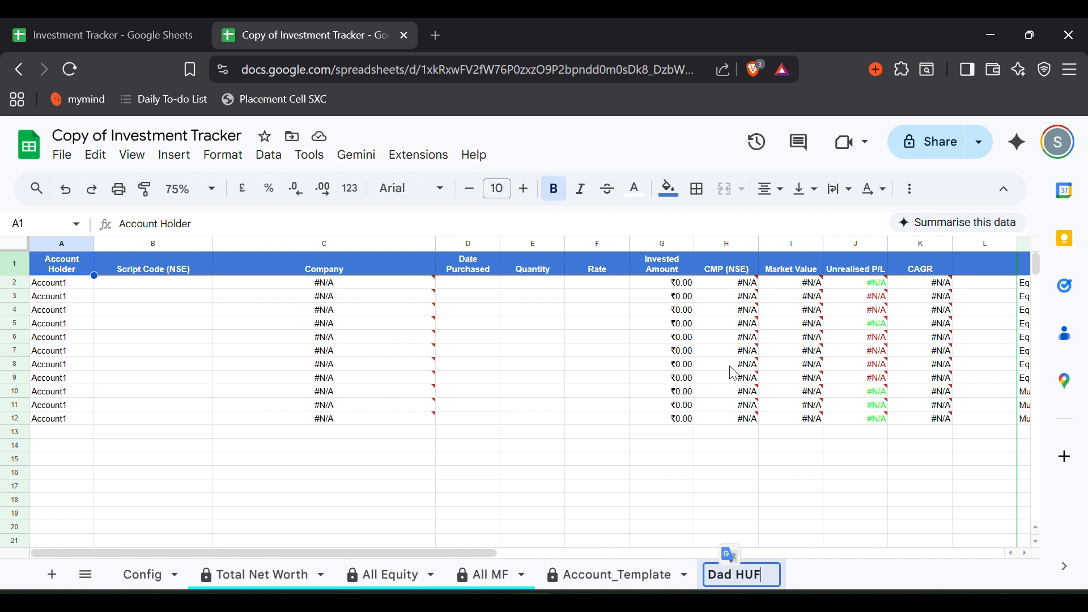
pyautogui.press('Return')
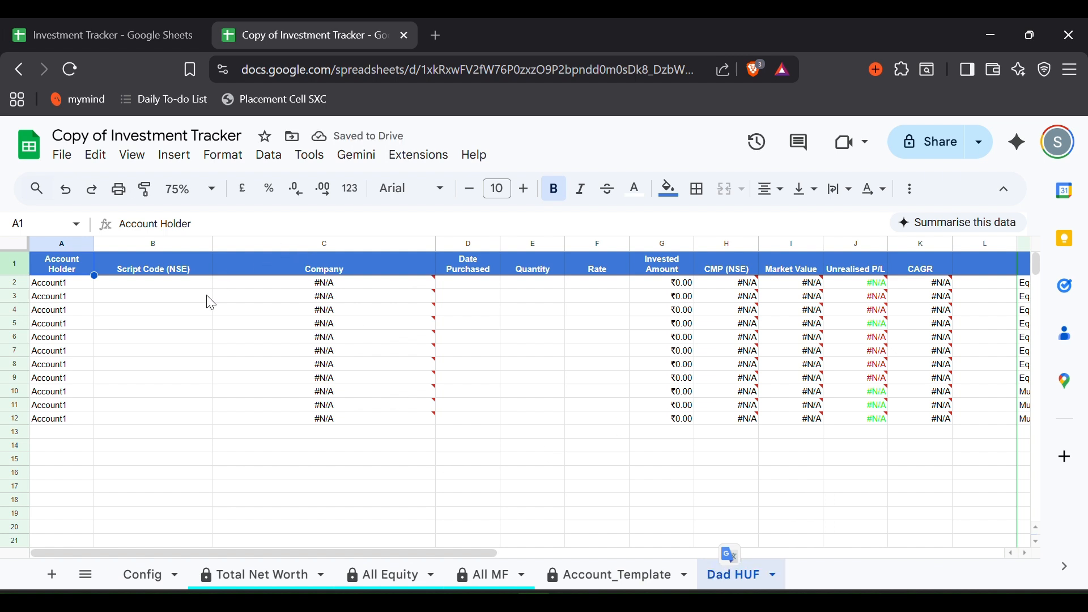
# - Look over the Script Code and Date Purchased columns on the new Dad HUF sheet
pyautogui.click(187, 285)
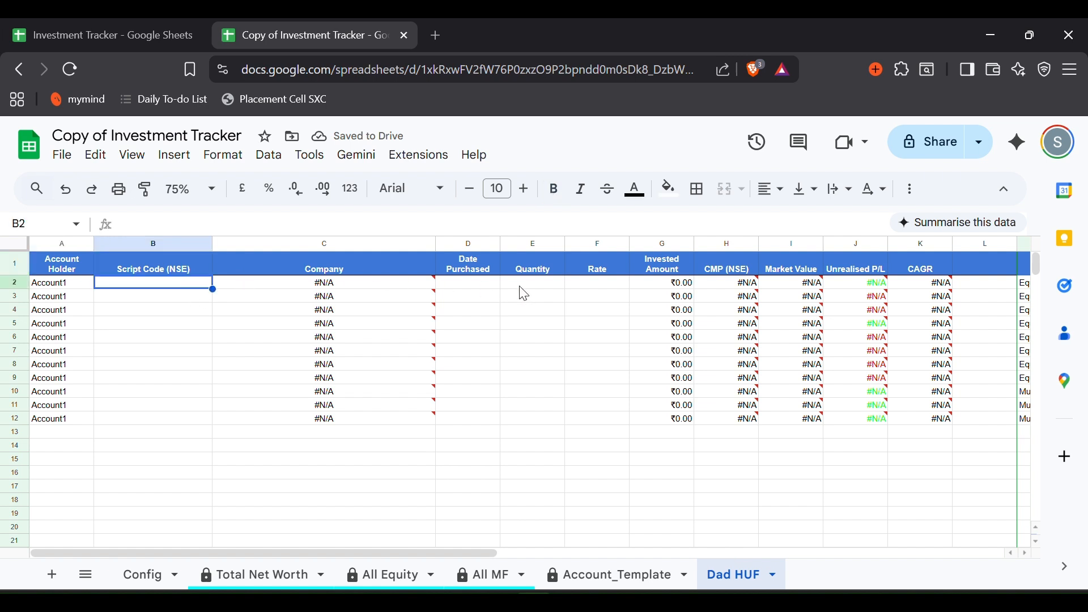
pyautogui.click(485, 287)
pyautogui.hscroll(3, 578, 293)
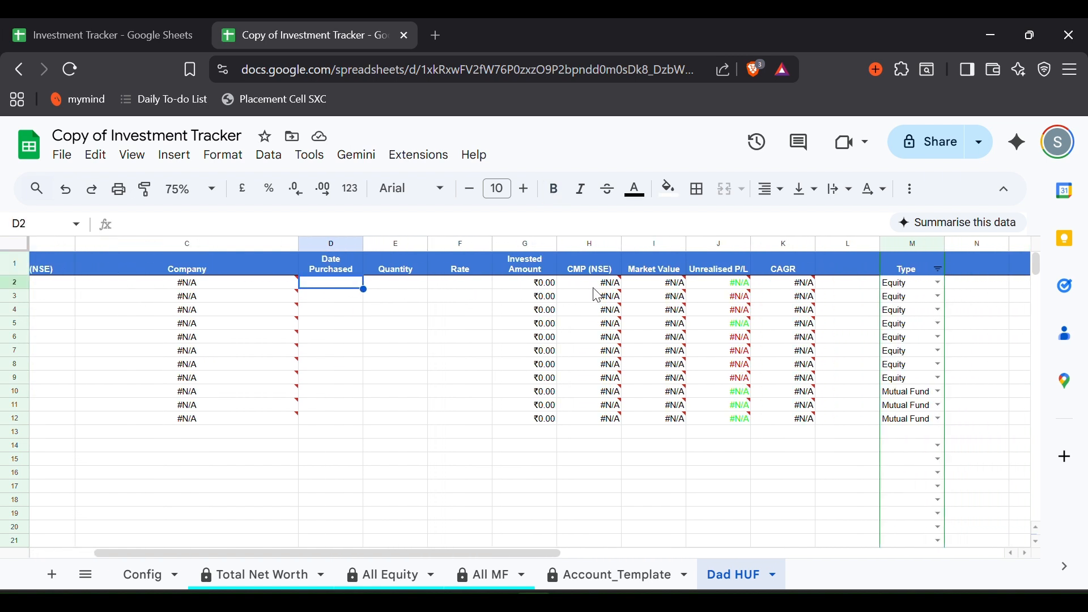
pyautogui.hscroll(-3, 567, 309)
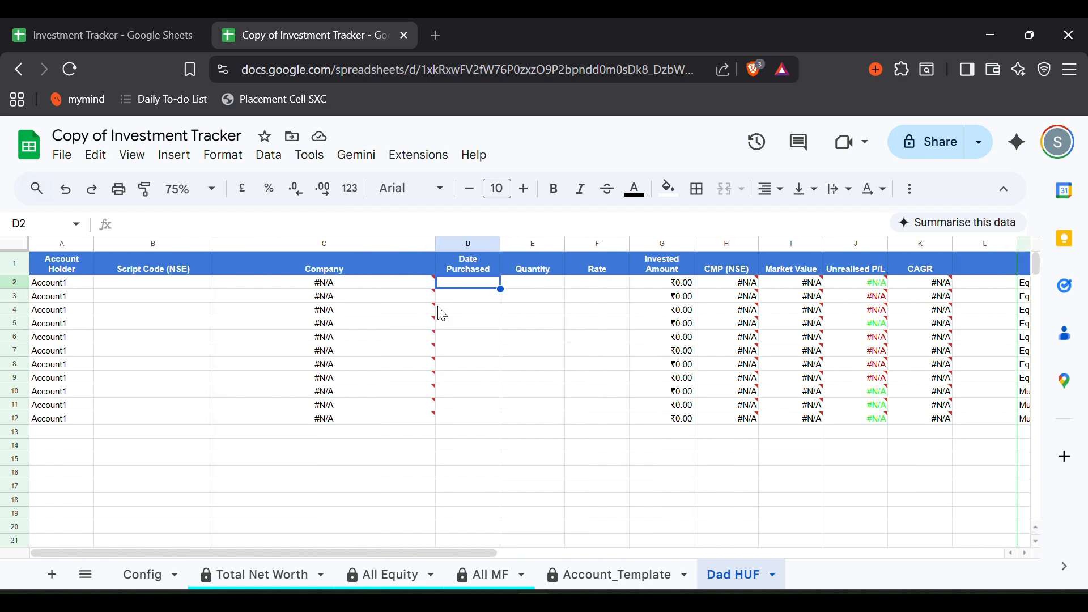
pyautogui.click(164, 285)
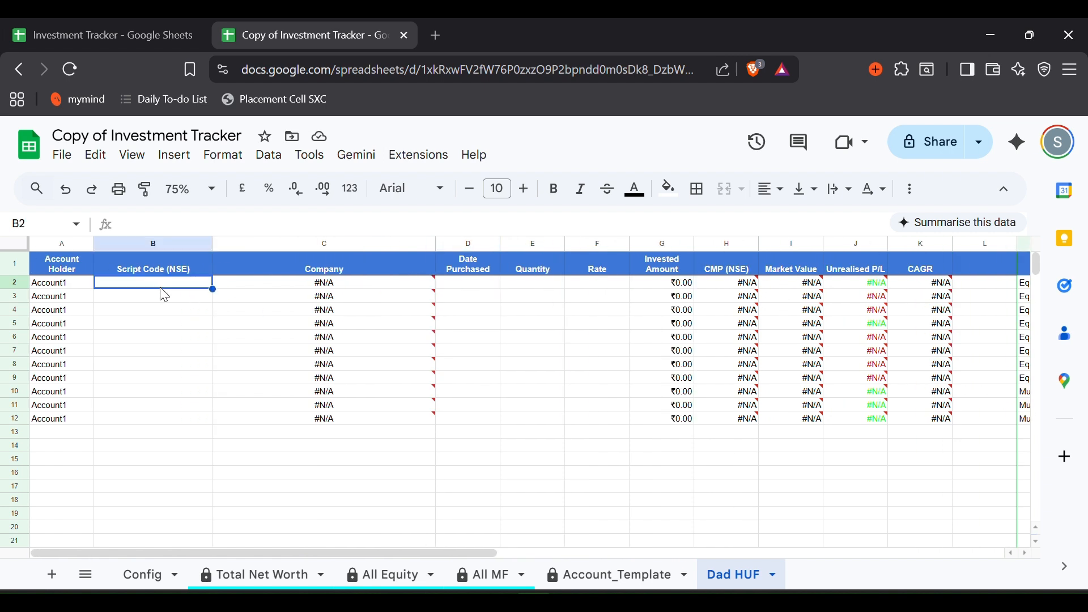
pyautogui.click(426, 39)
# - Search 'reliance' on Google Finance, open the RELIANCE:NSE quote and select its ticker
pyautogui.write('google.com/finance')
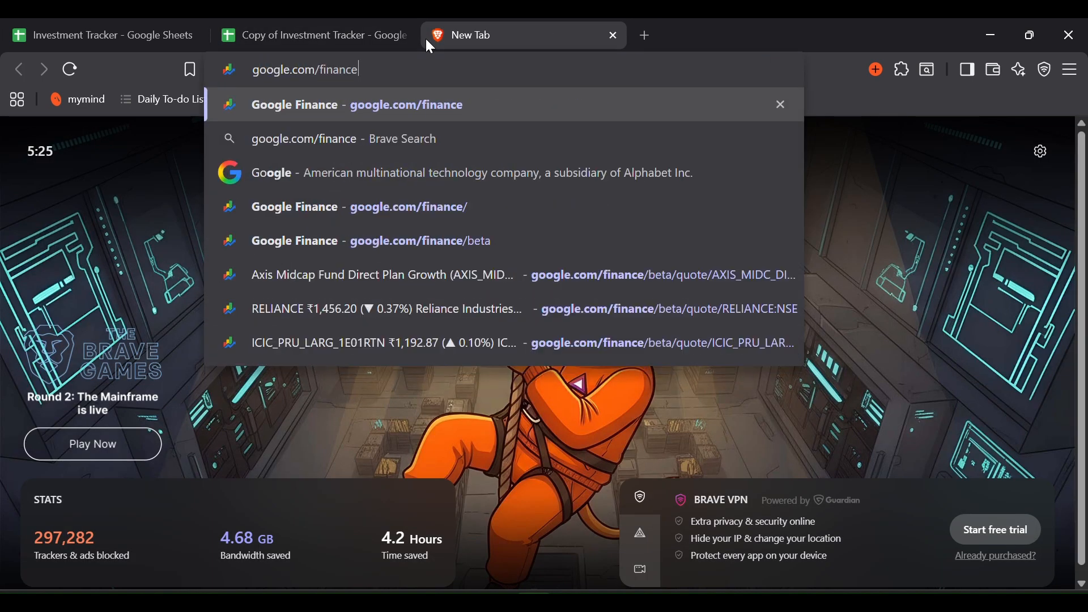
pyautogui.press('Return')
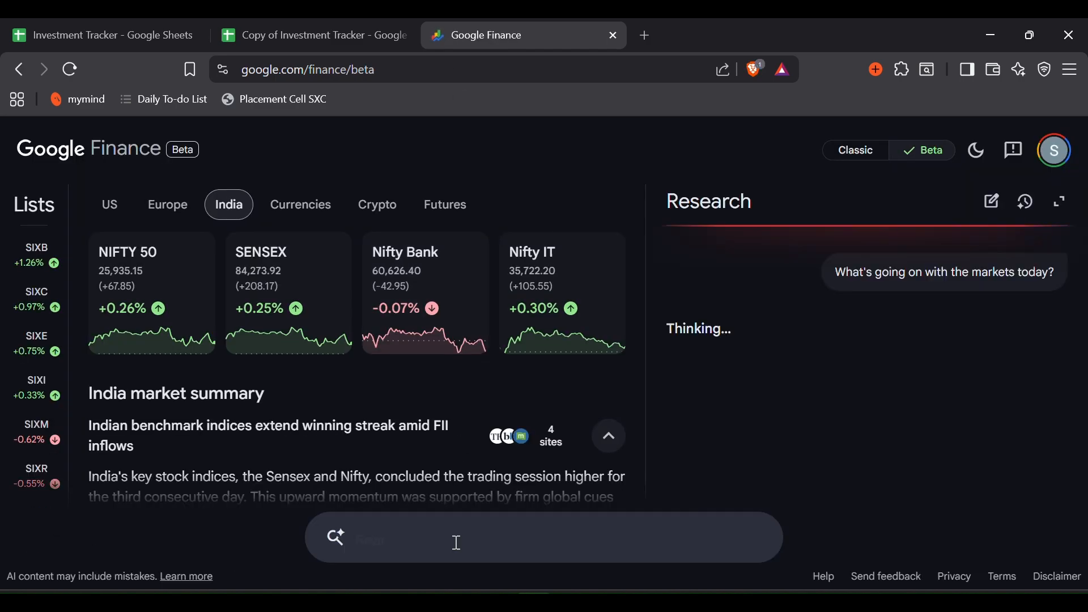
pyautogui.click(457, 542)
pyautogui.write('reliance')
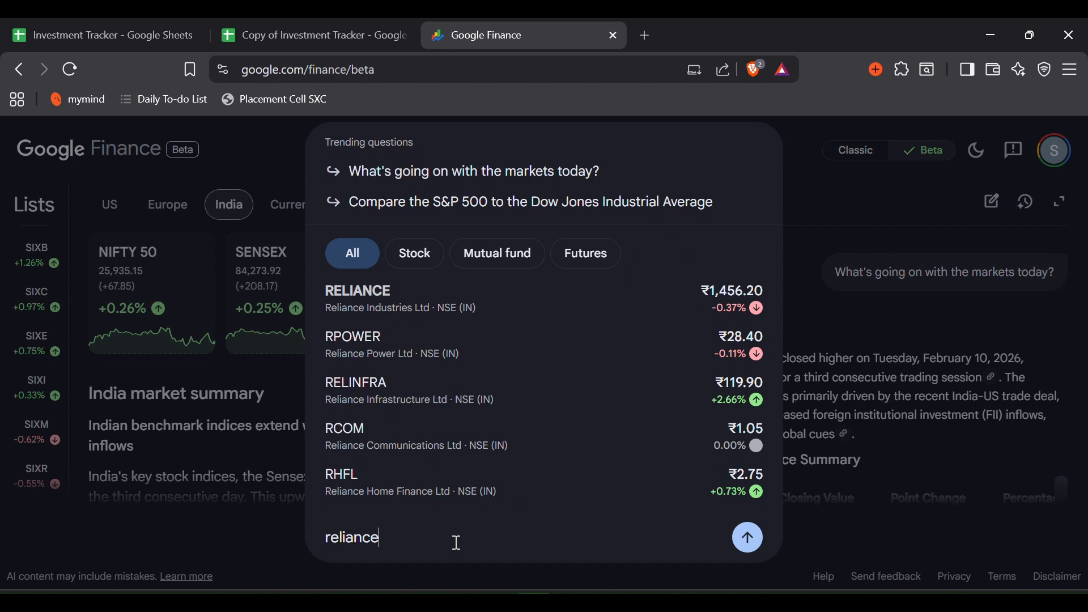
pyautogui.press('Return')
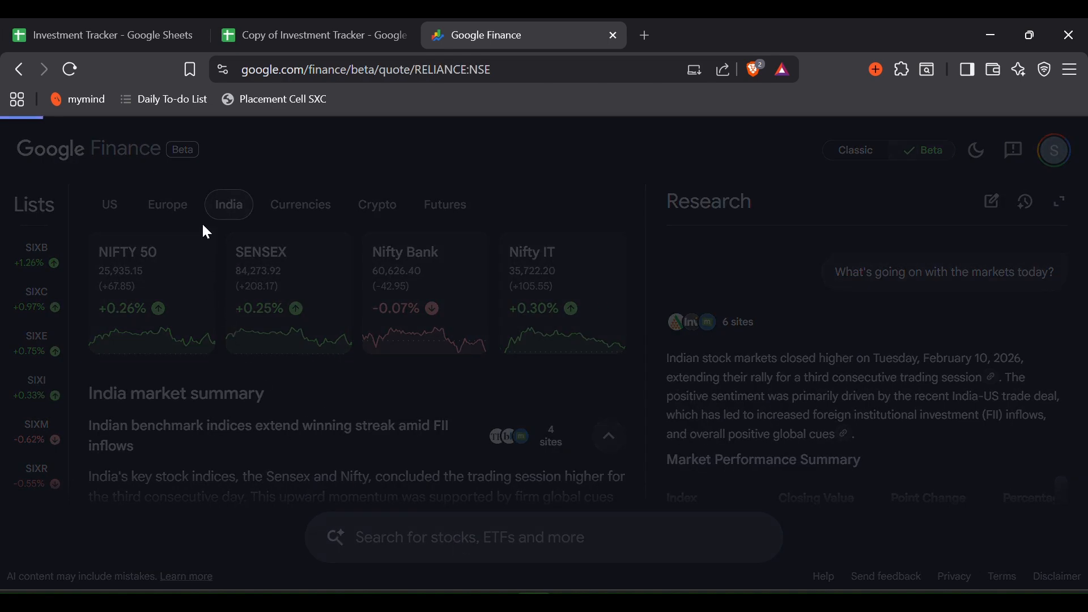
pyautogui.doubleClick(170, 203)
pyautogui.hotkey('ctrl', 'c')
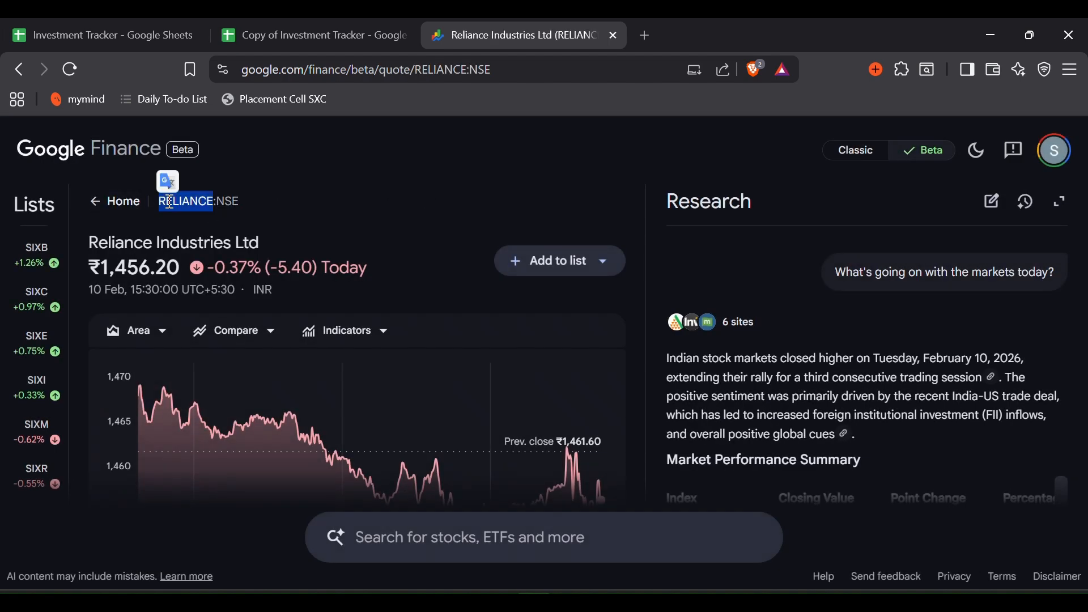
pyautogui.click(263, 36)
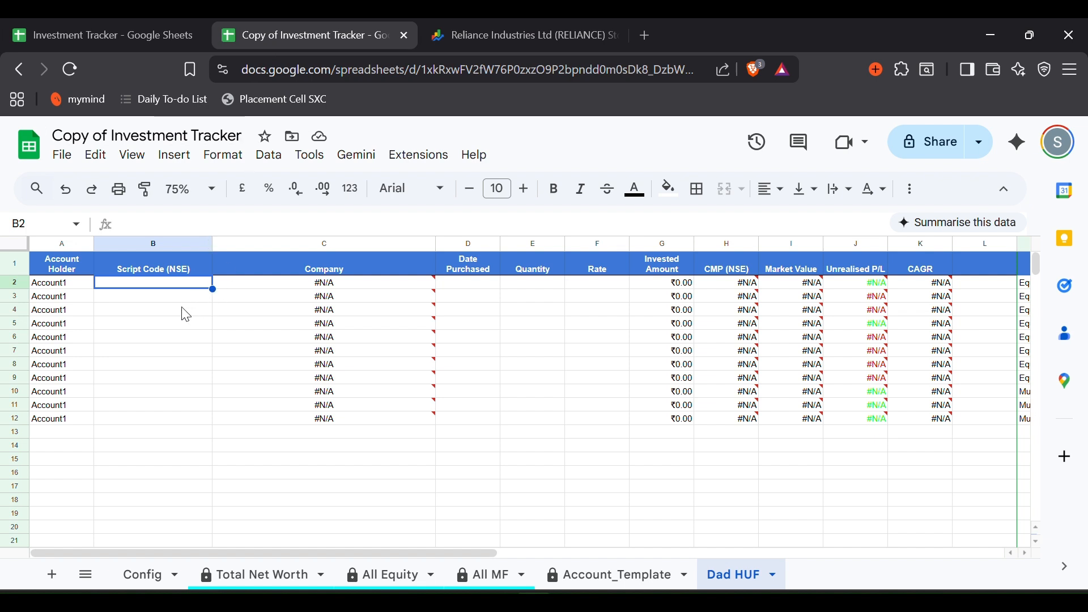
# - Paste RELIANCE into B2 of Dad HUF as plain text
pyautogui.hotkey('ctrl', 'v')
pyautogui.hotkey('ctrl', 'z')
pyautogui.click(166, 223)
pyautogui.hotkey('ctrl', 'v')
pyautogui.press('Return')
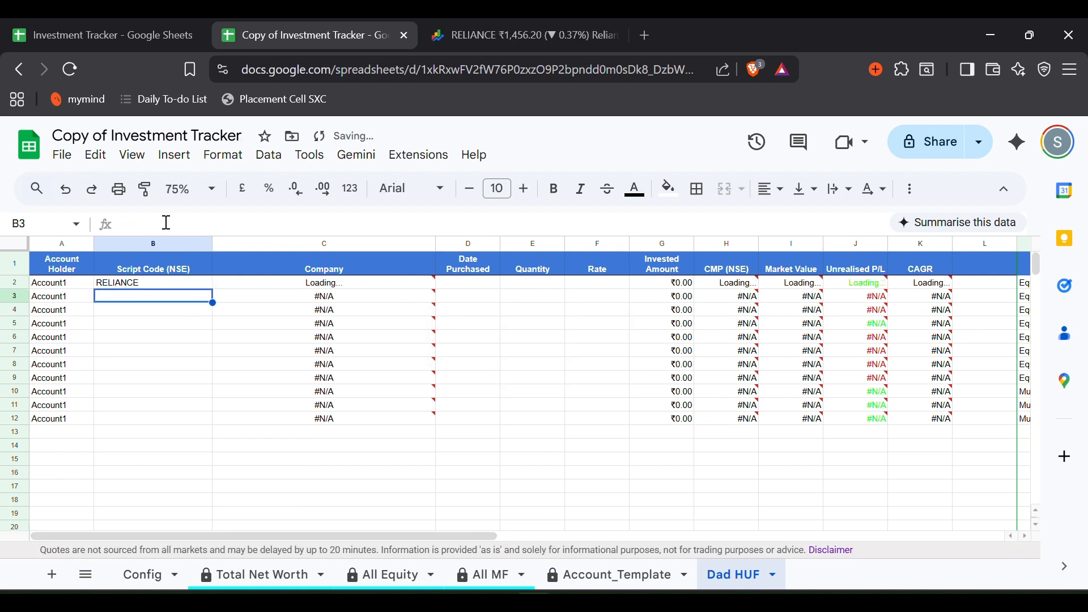
# - Enter purchase date 2/7/2024, quantity 50 and rate 1000 for the RELIANCE holding
pyautogui.click(469, 285)
pyautogui.write('2/2')
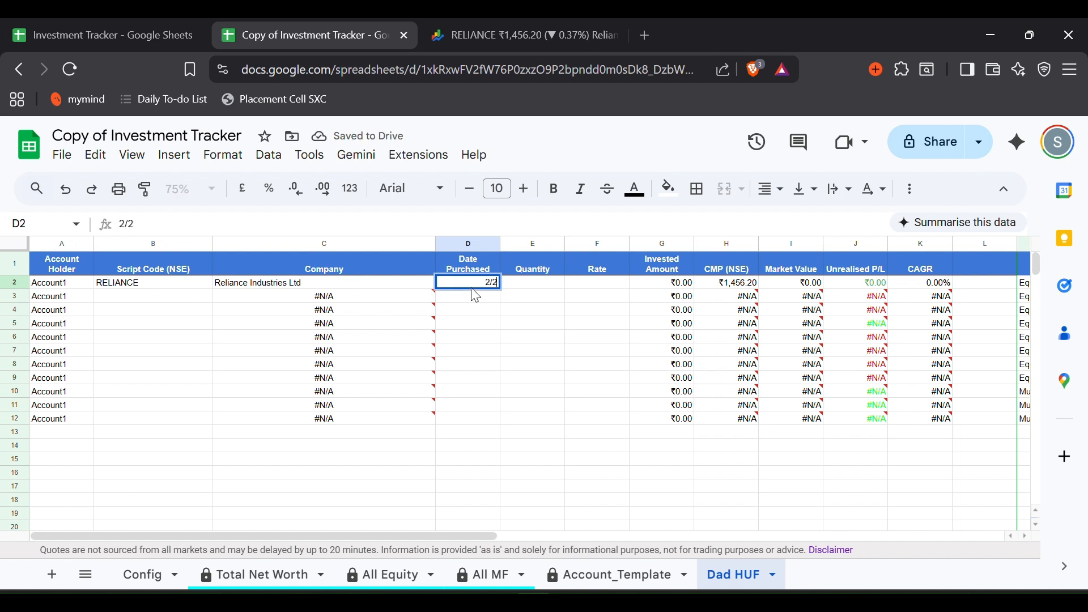
pyautogui.press('BackSpace')
pyautogui.write('7/2024')
pyautogui.press('Tab')
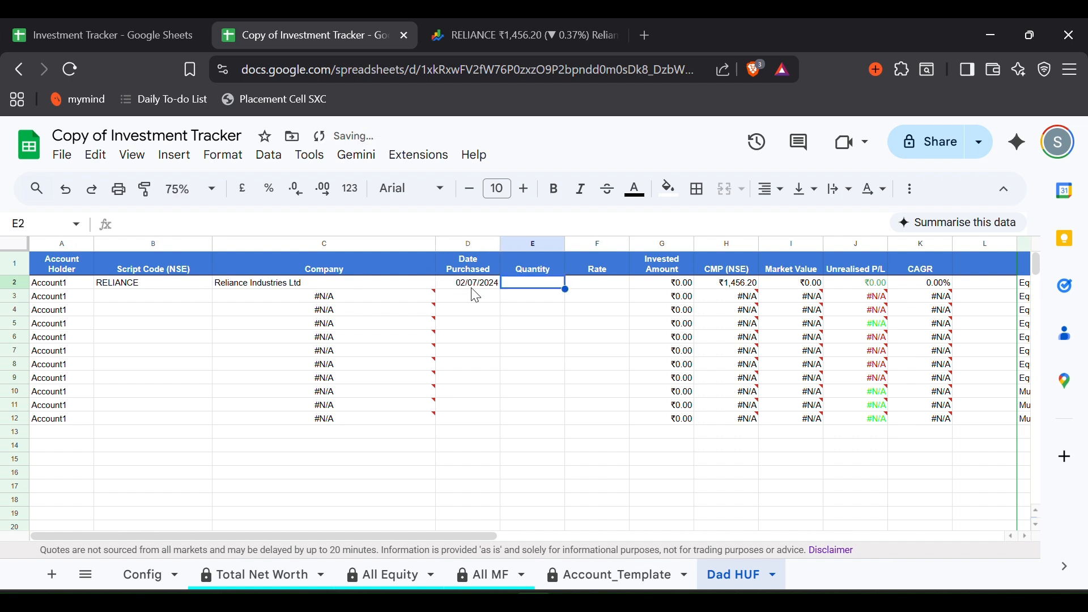
pyautogui.write('50')
pyautogui.press('Tab')
pyautogui.write('1000')
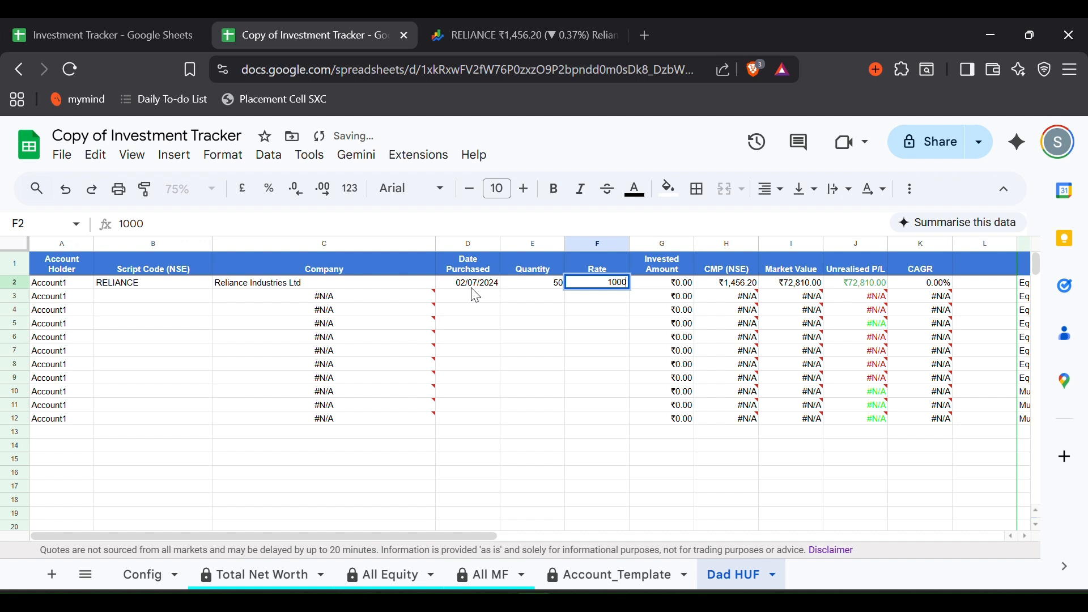
pyautogui.press('Return')
# - Review row 2's calculated values and set its Type to Equity
pyautogui.moveTo(677, 284); pyautogui.dragTo(804, 284)
pyautogui.moveTo(887, 290); pyautogui.dragTo(930, 285)
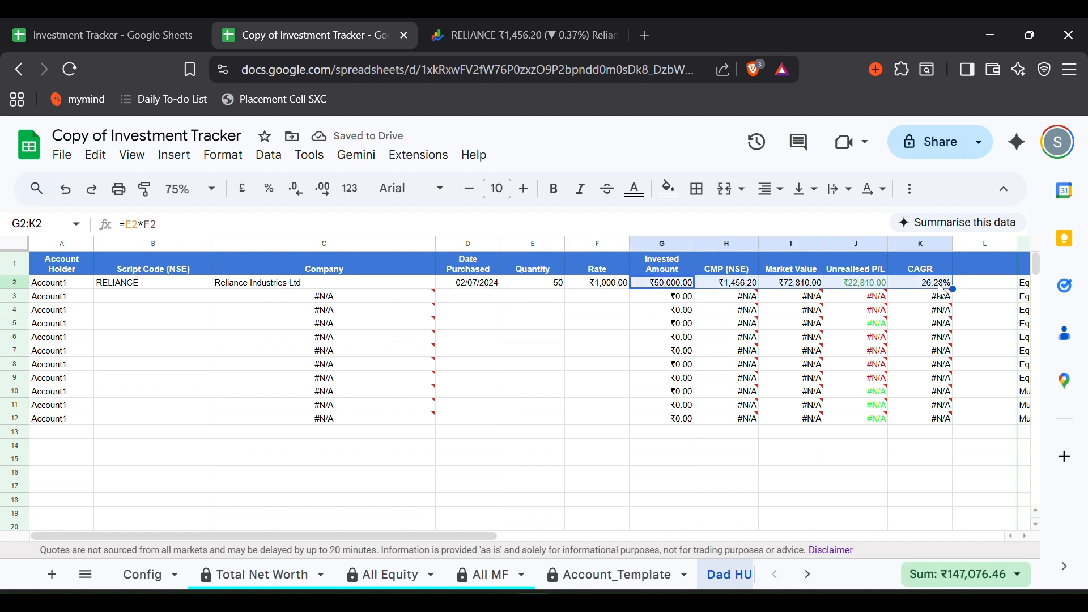
pyautogui.click(867, 310)
pyautogui.hscroll(2, 865, 322)
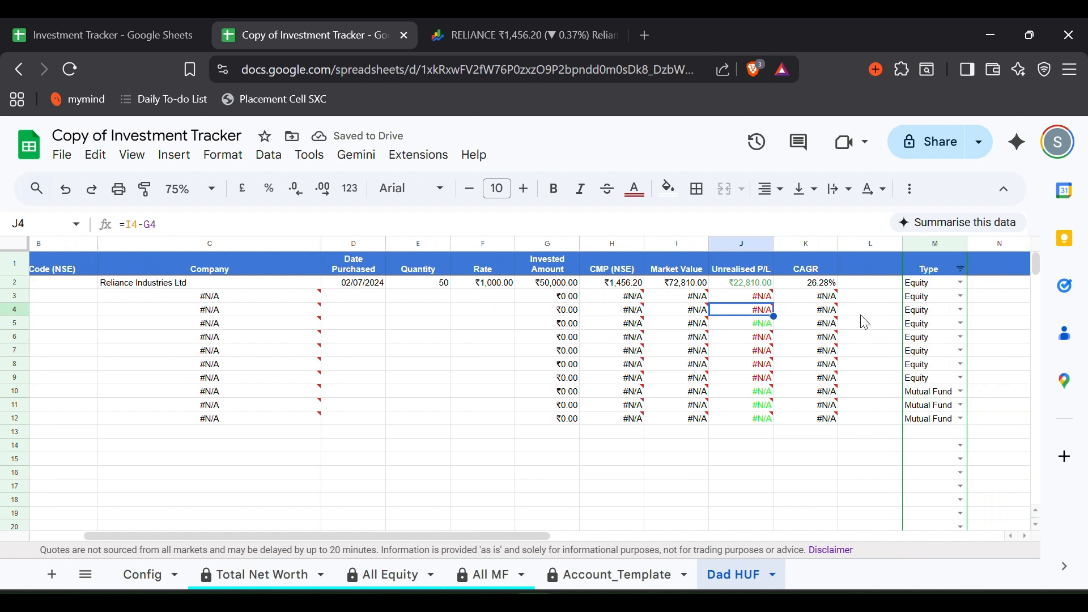
pyautogui.doubleClick(951, 283)
pyautogui.click(925, 311)
pyautogui.hscroll(-5, 793, 340)
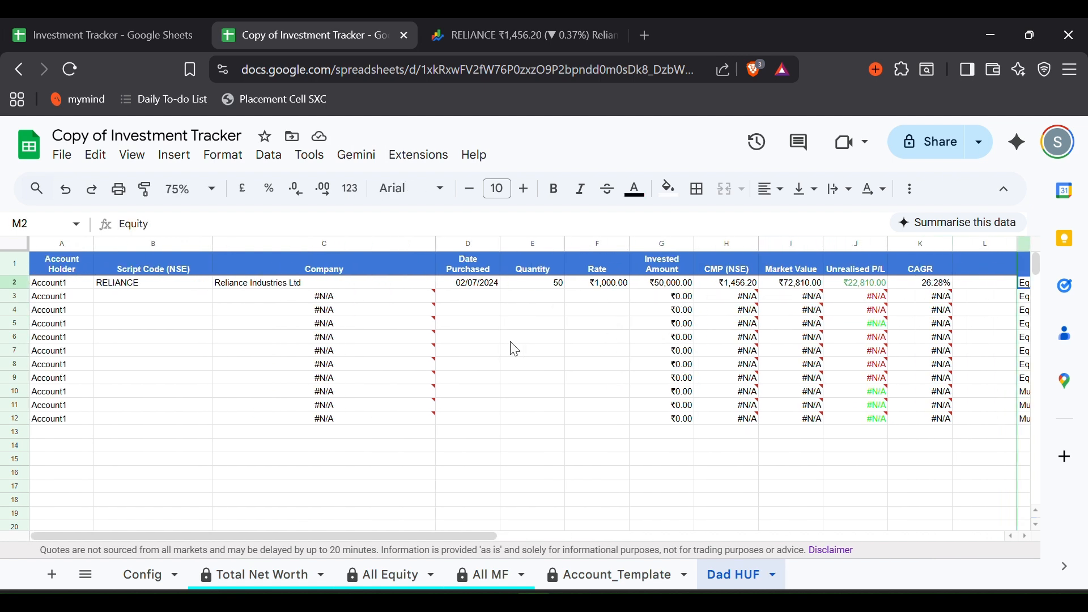
pyautogui.click(124, 306)
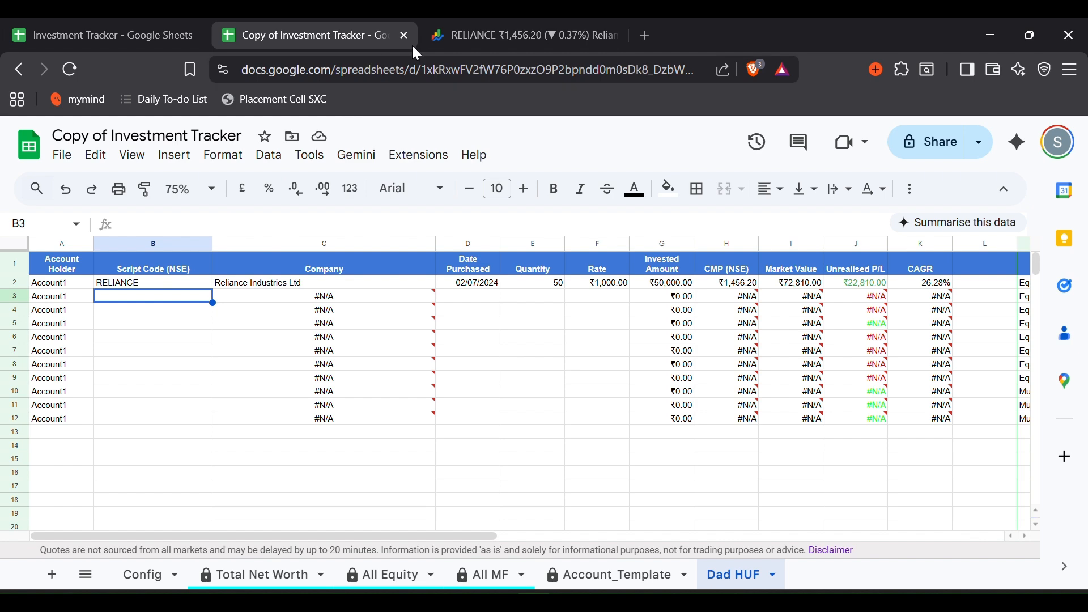
# - Search Google Finance for 'ICICI Prudential small' and select the ICIC_PRU_SMAL_9HKF49 fund symbol
pyautogui.click(426, 35)
pyautogui.click(426, 532)
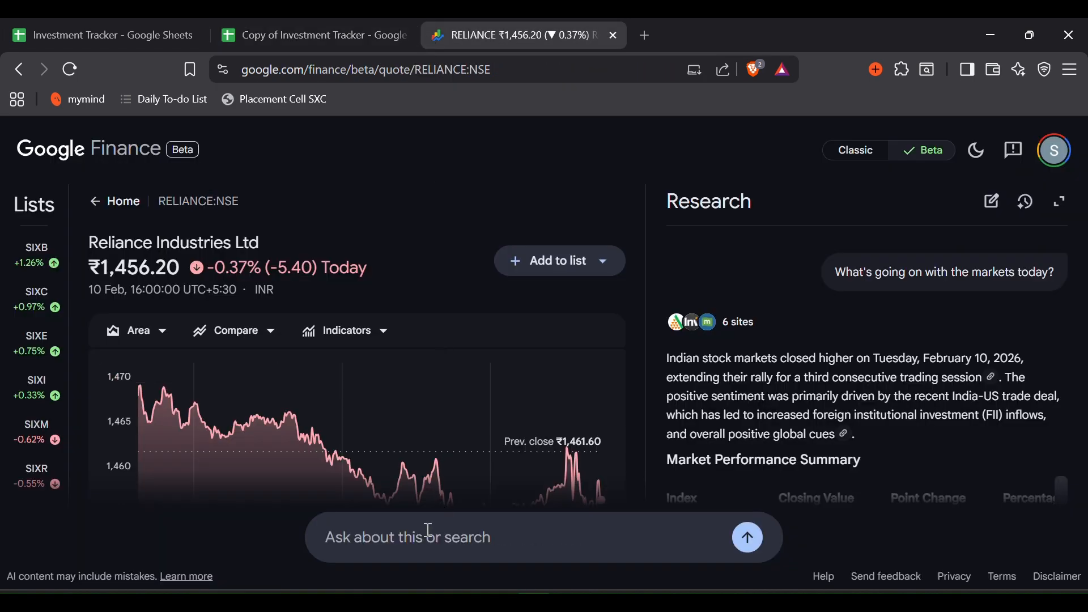
pyautogui.write('ICICI Prudential')
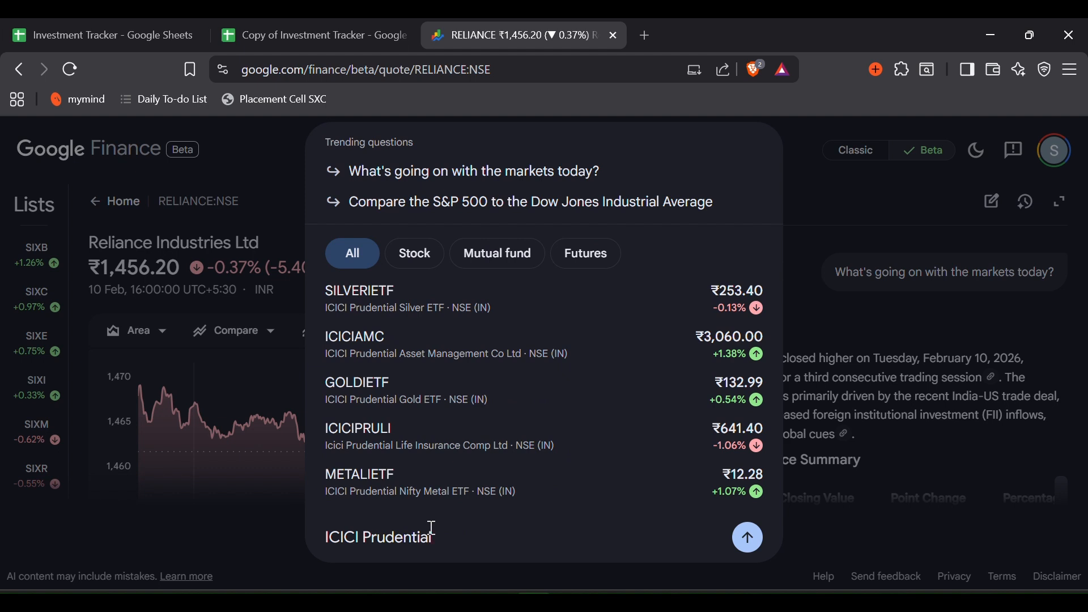
pyautogui.write(' small')
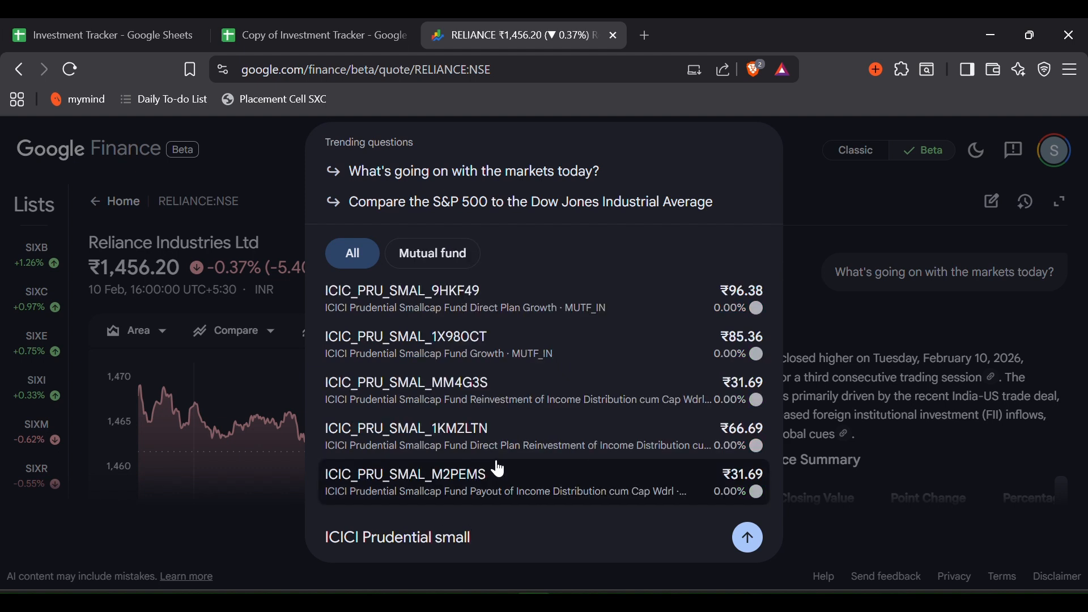
pyautogui.click(537, 305)
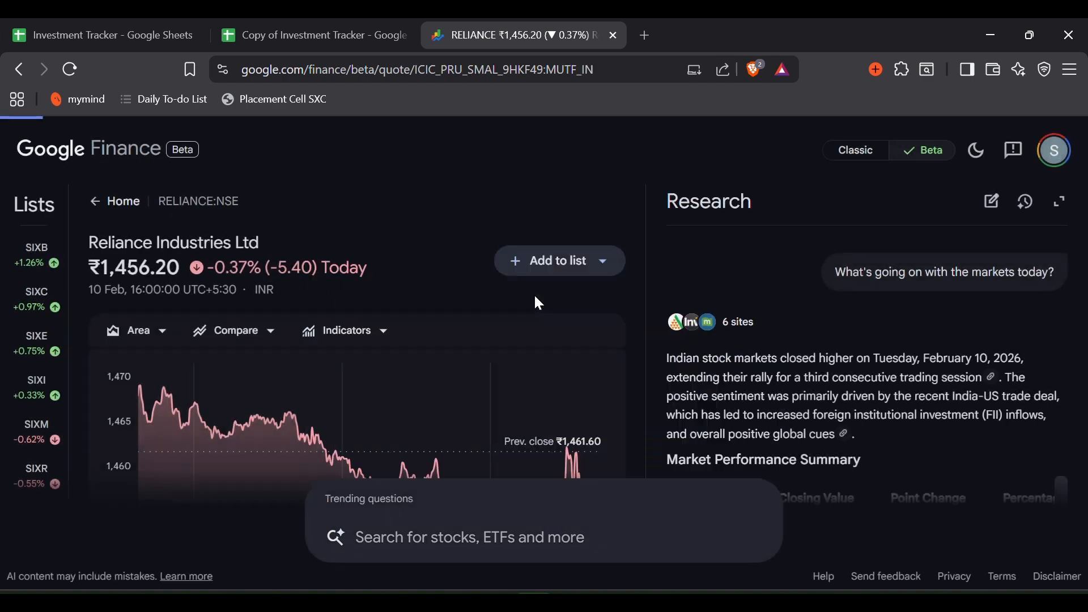
pyautogui.doubleClick(212, 200)
pyautogui.hotkey('ctrl', 'c')
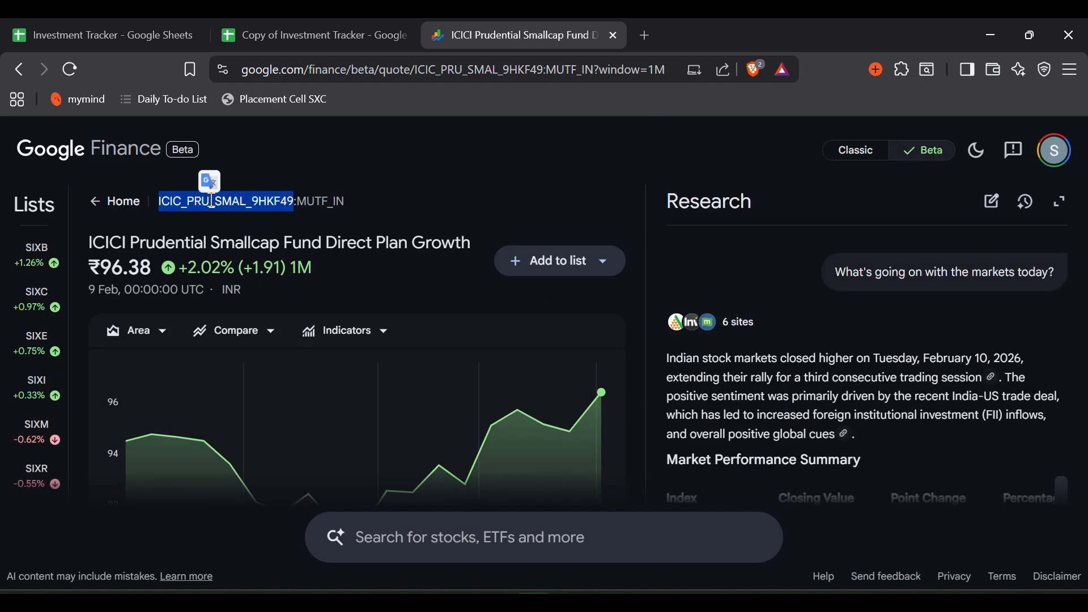
# - Paste the ICIC_PRU_SMAL_9HKF49 symbol into B3 of Dad HUF
pyautogui.click(327, 24)
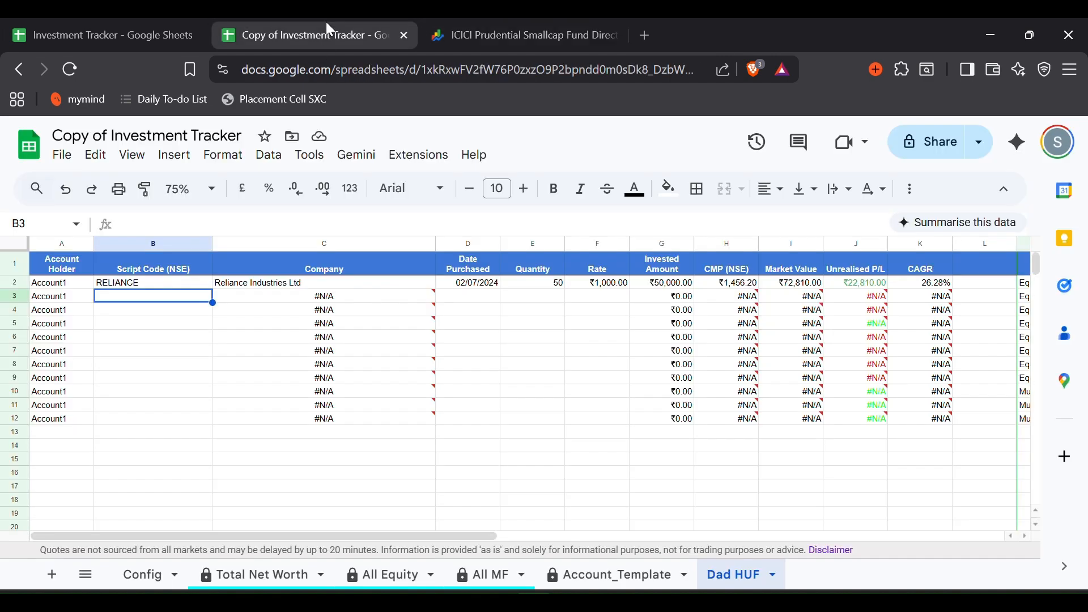
pyautogui.click(193, 226)
pyautogui.hotkey('ctrl', 'v')
pyautogui.press('Return')
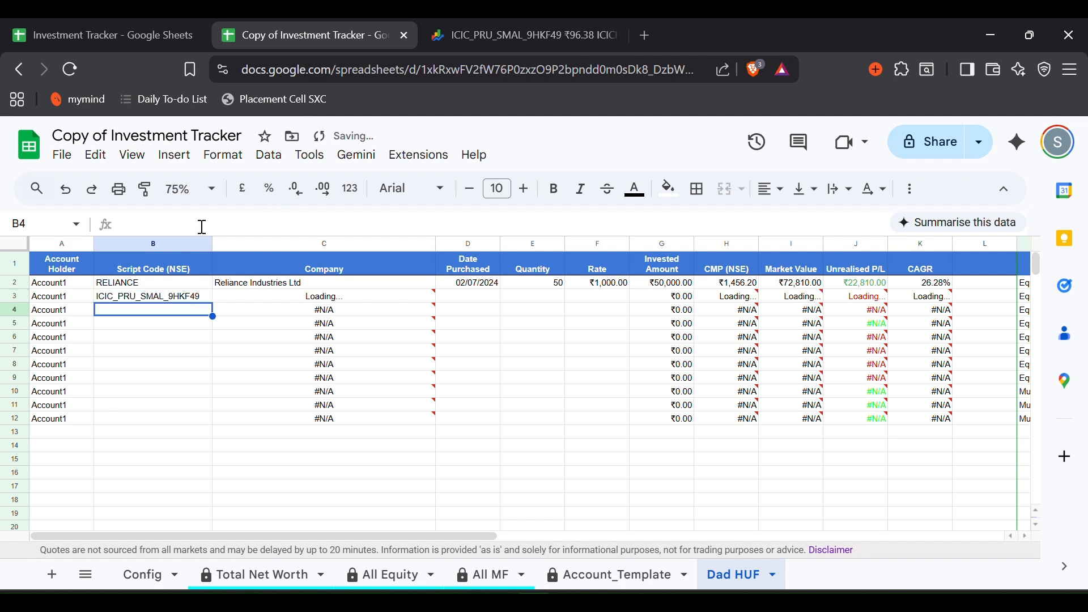
# - Fill down the 02/07/2024 date and quantity 50 into row 3, and set the rate to 50
pyautogui.click(492, 302)
pyautogui.hotkey('ctrl', 'd')
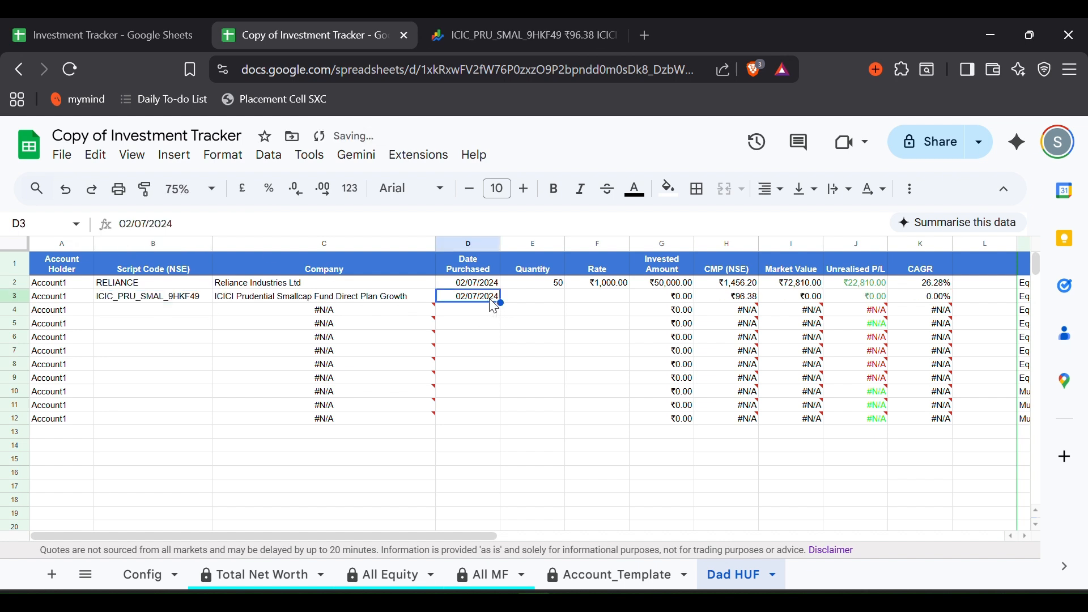
pyautogui.press('Right')
pyautogui.hotkey('ctrl', 'd')
pyautogui.press('Right')
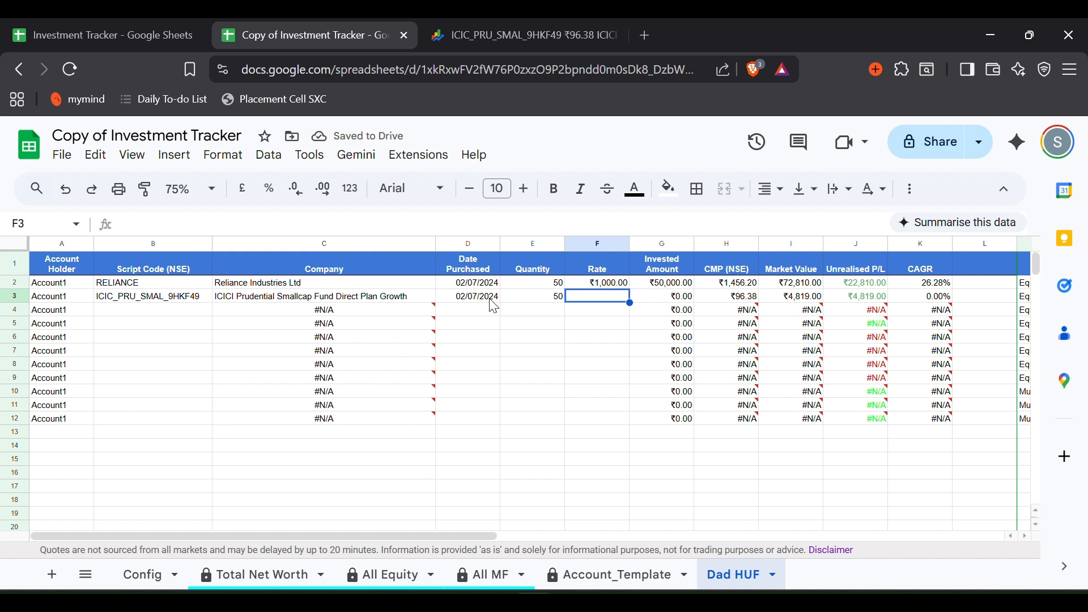
pyautogui.write('100')
pyautogui.press('Return')
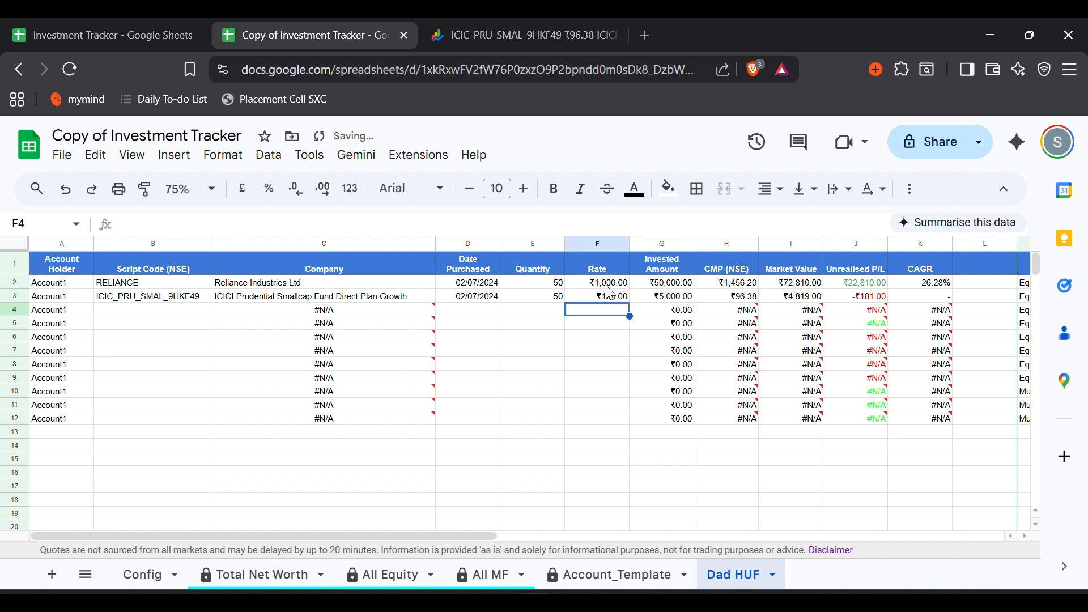
pyautogui.click(621, 299)
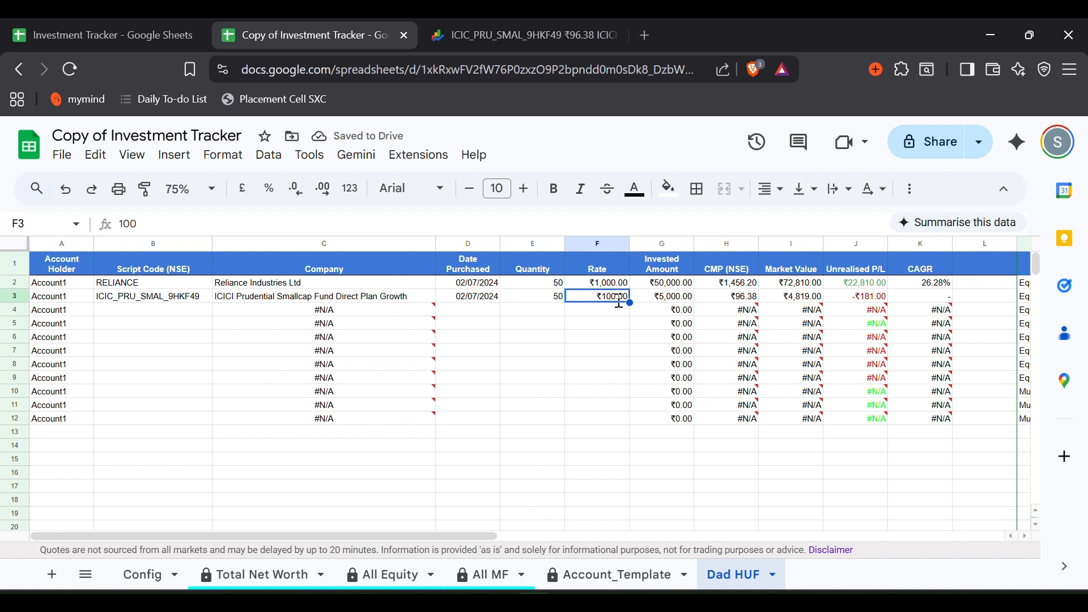
pyautogui.write('50')
pyautogui.press('Return')
# - Check row 3's calculated values through CAGR and set its Type to Mutual Fund
pyautogui.hscroll(3, 622, 308)
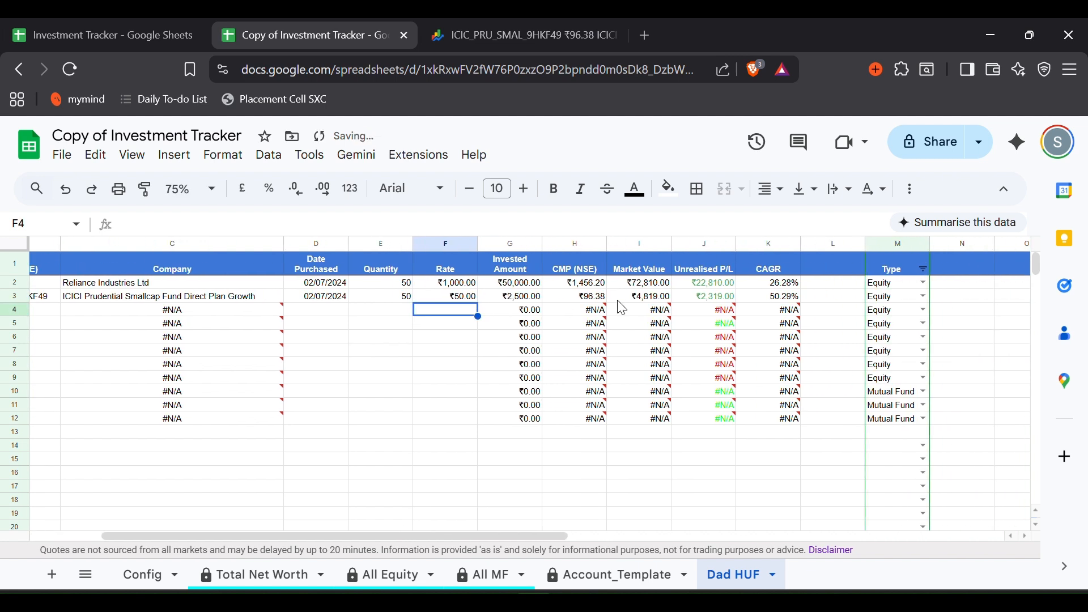
pyautogui.moveTo(523, 299); pyautogui.dragTo(768, 296)
pyautogui.click(768, 297)
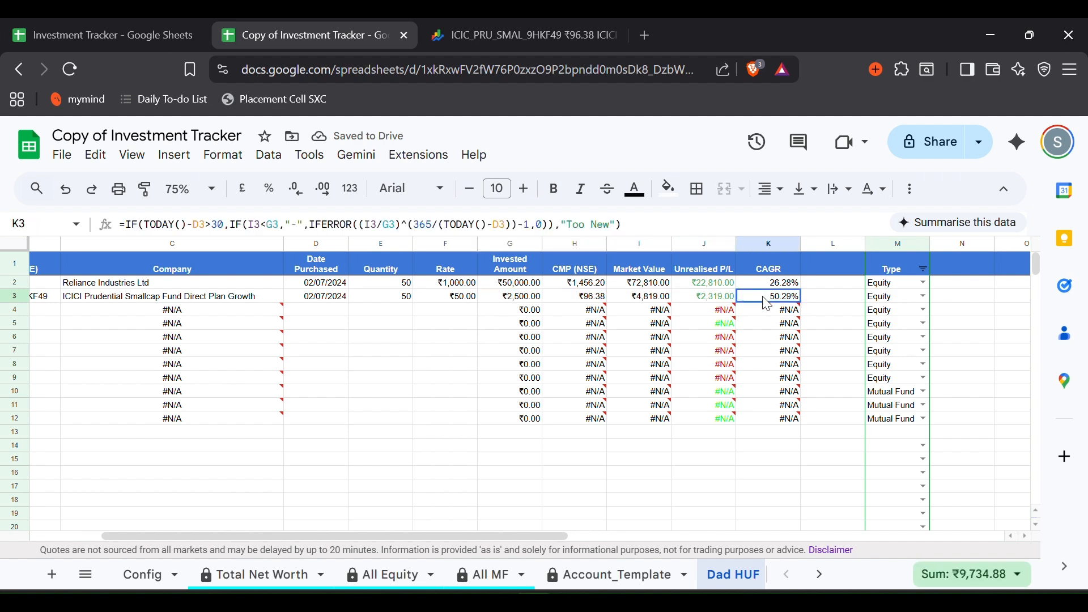
pyautogui.click(926, 298)
pyautogui.click(920, 340)
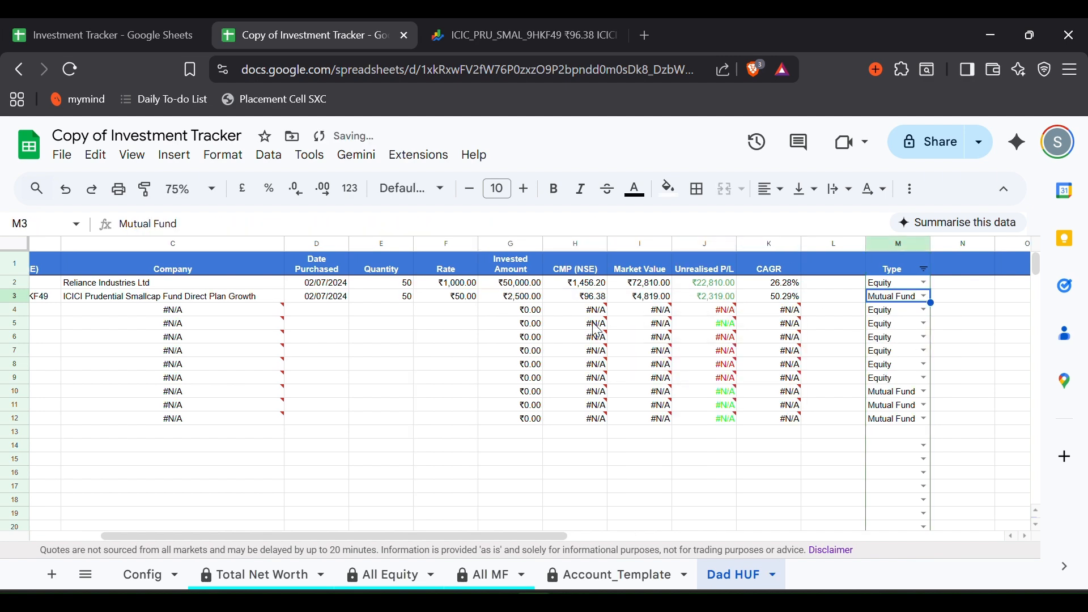
# - Clear the unused template rows A4:M12
pyautogui.hscroll(-3, 521, 327)
pyautogui.click(49, 315)
pyautogui.hotkey('ctrl', 'shift', 'Right')
pyautogui.hotkey('ctrl', 'shift', 'Right')
pyautogui.hotkey('ctrl', 'shift', 'Right')
pyautogui.hotkey('ctrl', 'shift', 'Right')
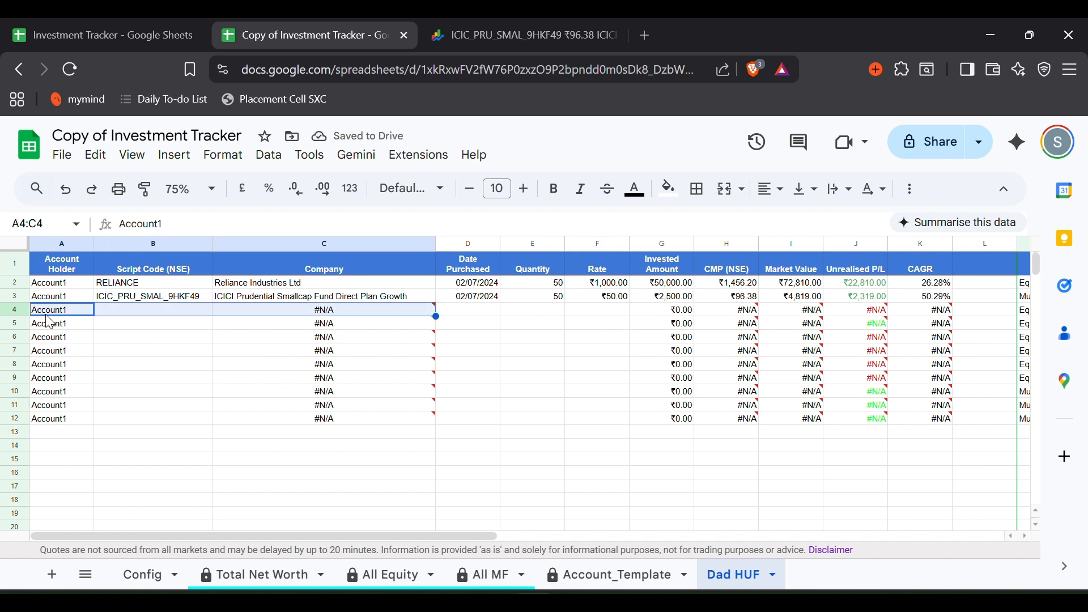
pyautogui.hotkey('ctrl', 'shift', 'Down')
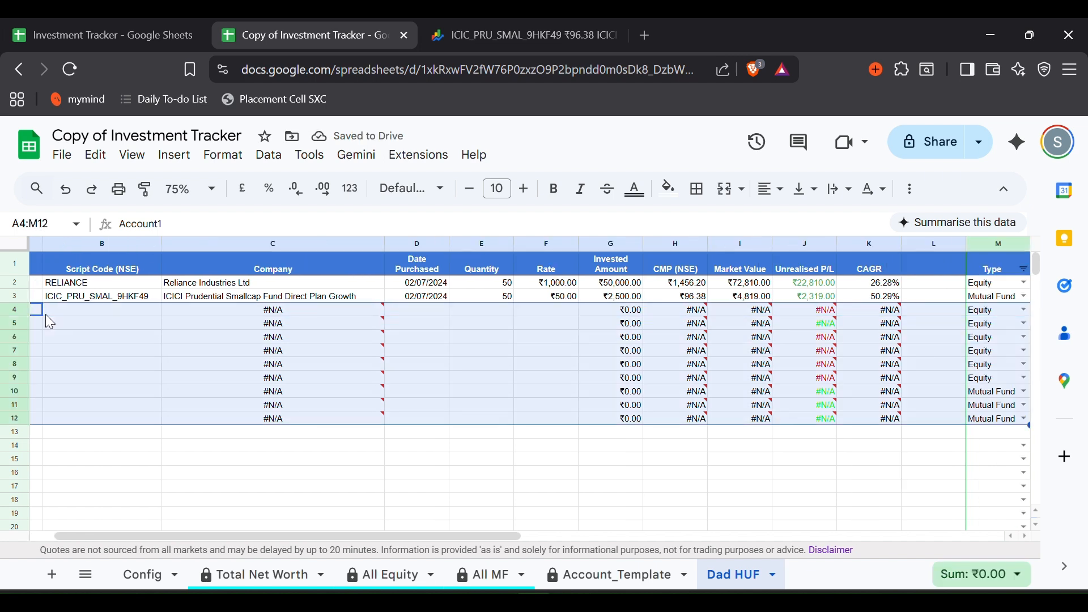
pyautogui.press('Delete')
pyautogui.click(142, 340)
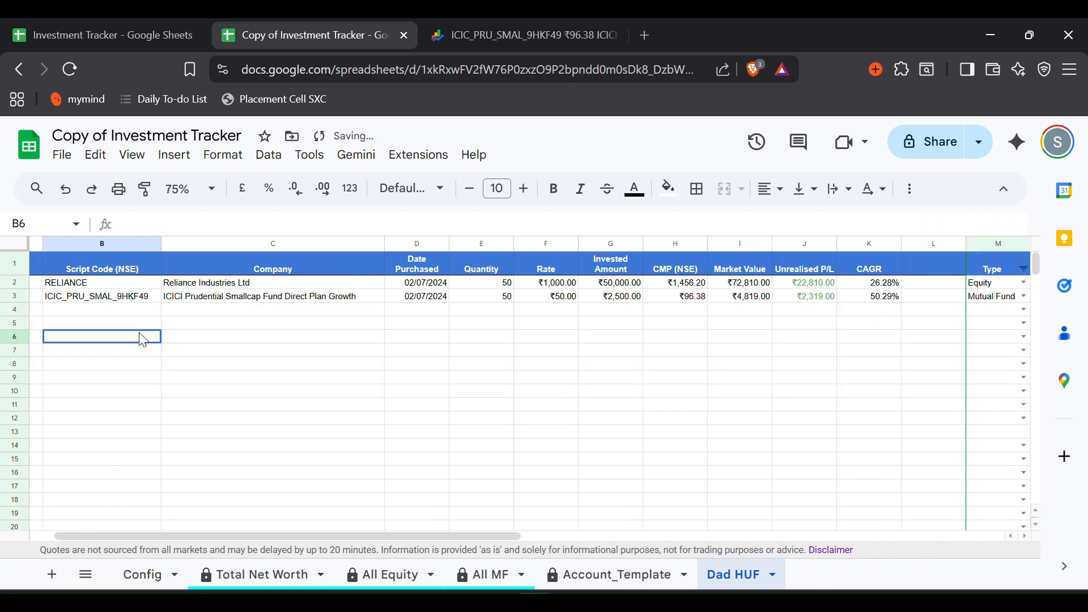
# - Enter account Mom, owner Mom, broker Zerodha in row 3 of the Config sheet
pyautogui.click(139, 574)
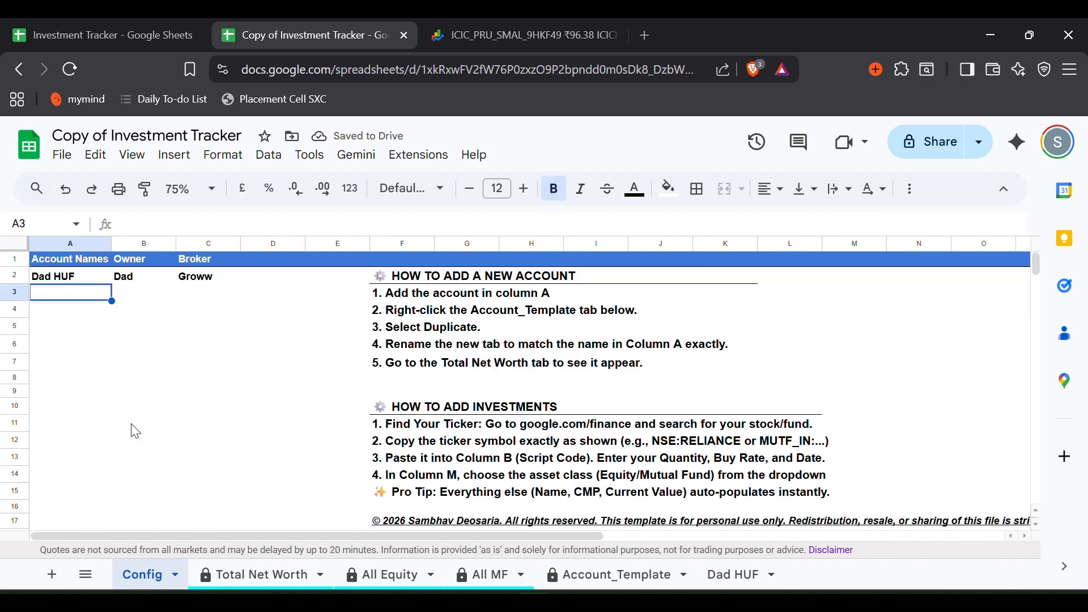
pyautogui.write('Mom')
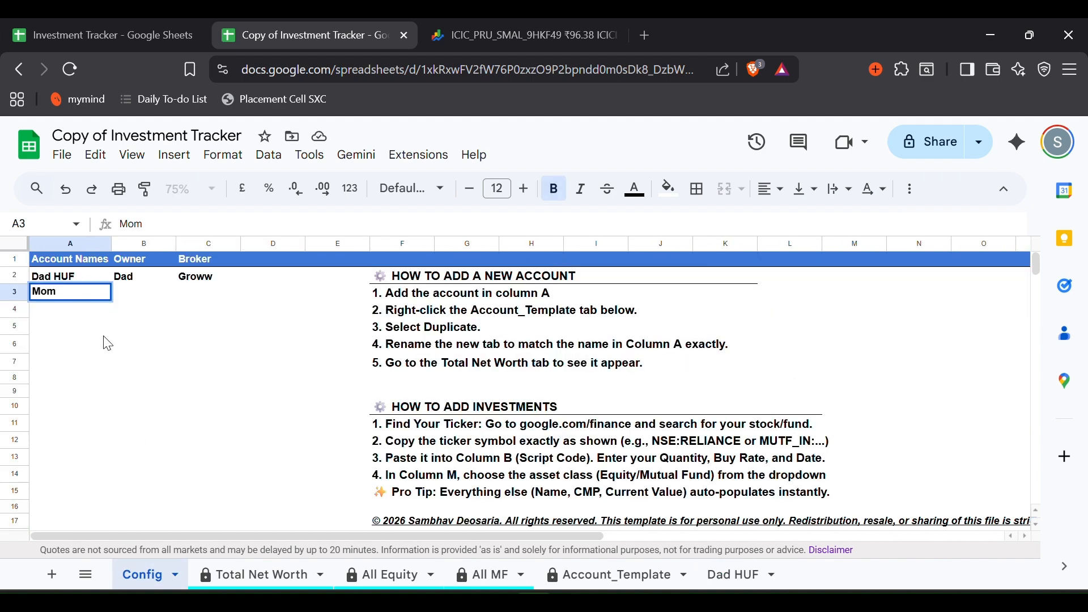
pyautogui.press('Tab')
pyautogui.write('Mom')
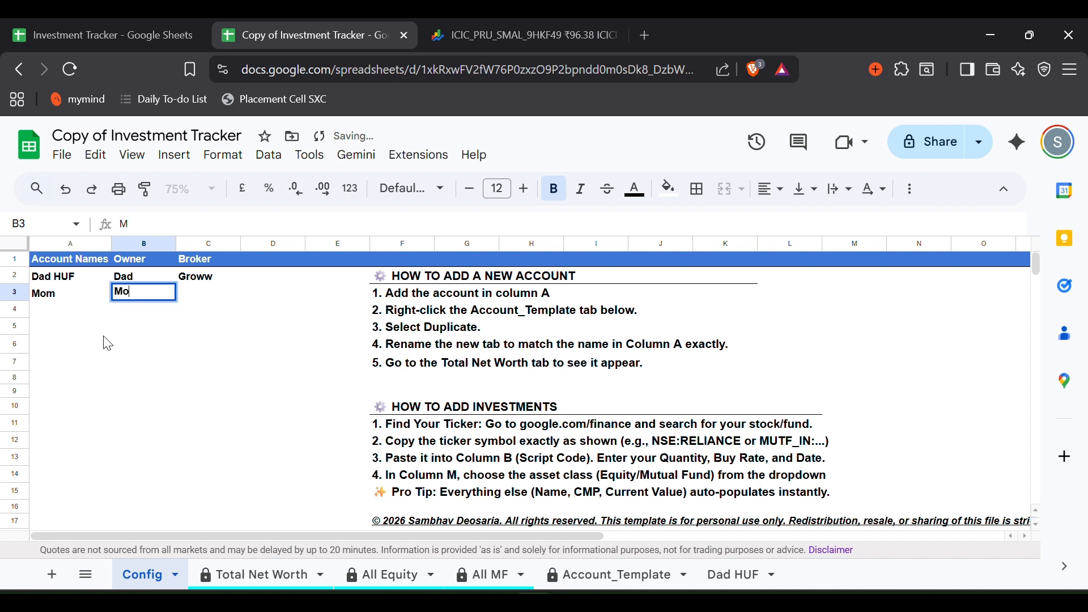
pyautogui.press('Tab')
pyautogui.write('Ze')
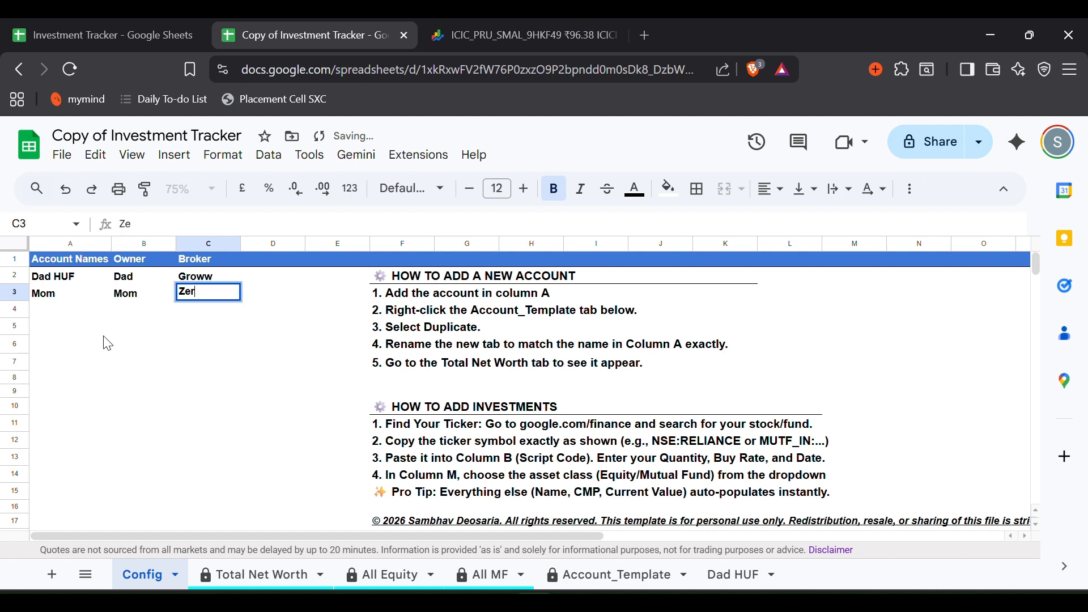
pyautogui.write('rodha')
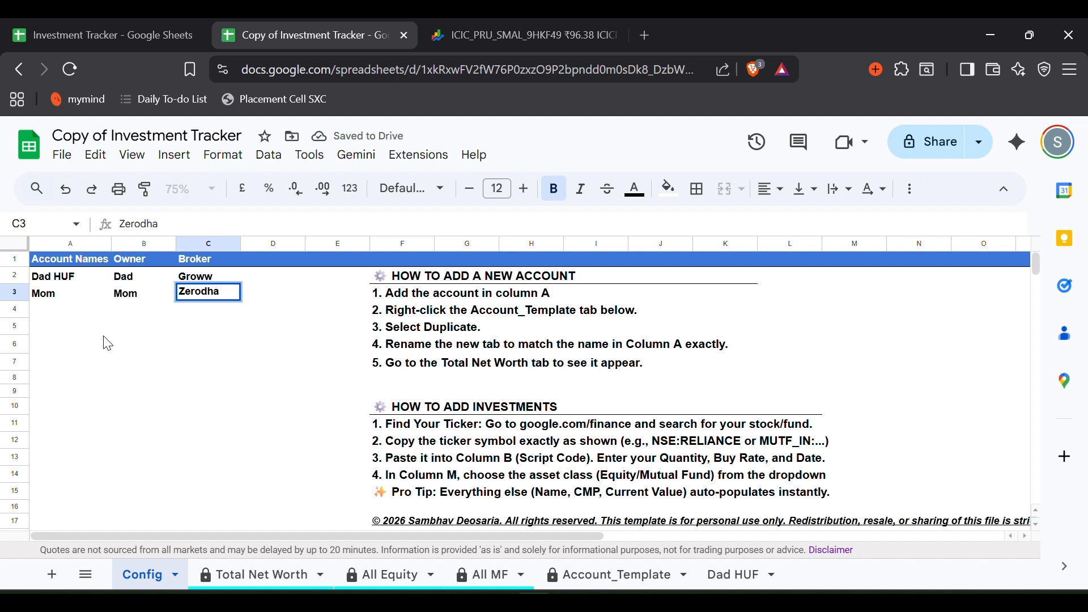
pyautogui.press('Return')
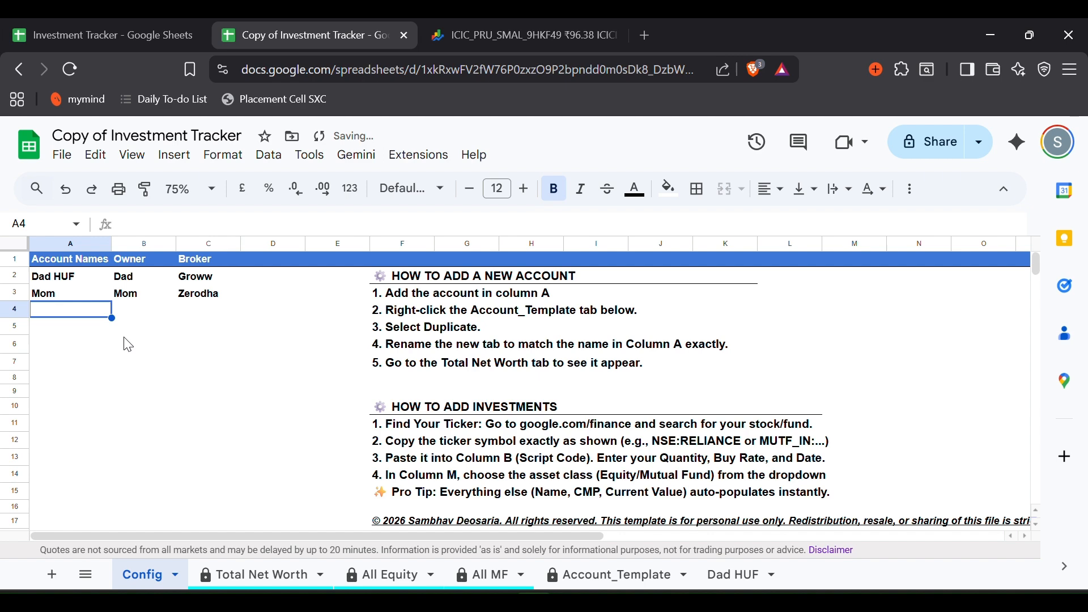
# - Duplicate Account_Template, rename the copy to Mom, and select its cell B2
pyautogui.rightClick(629, 579)
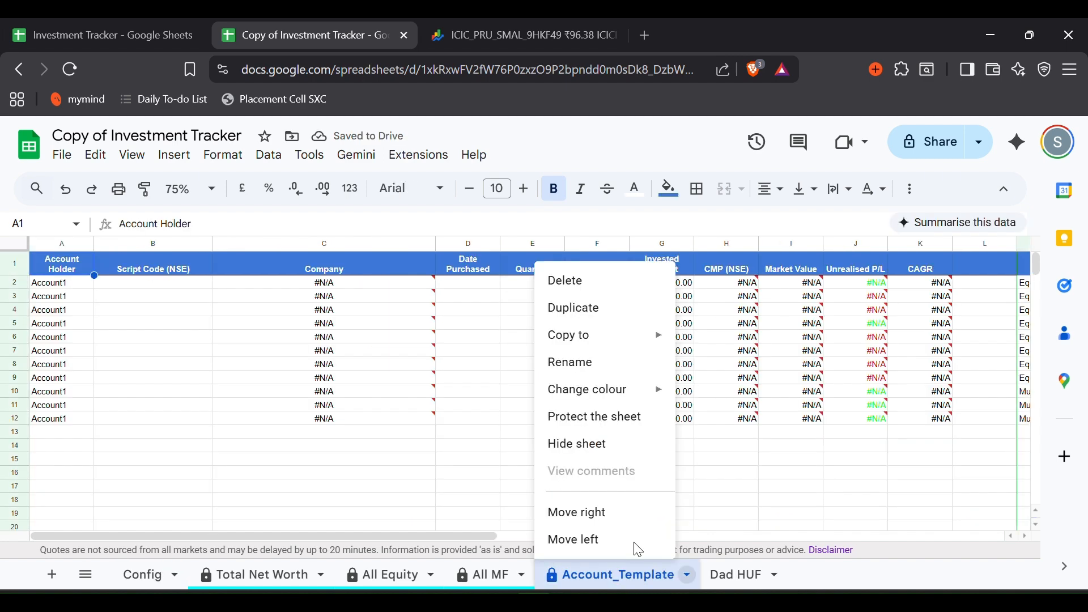
pyautogui.click(618, 312)
pyautogui.rightClick(716, 576)
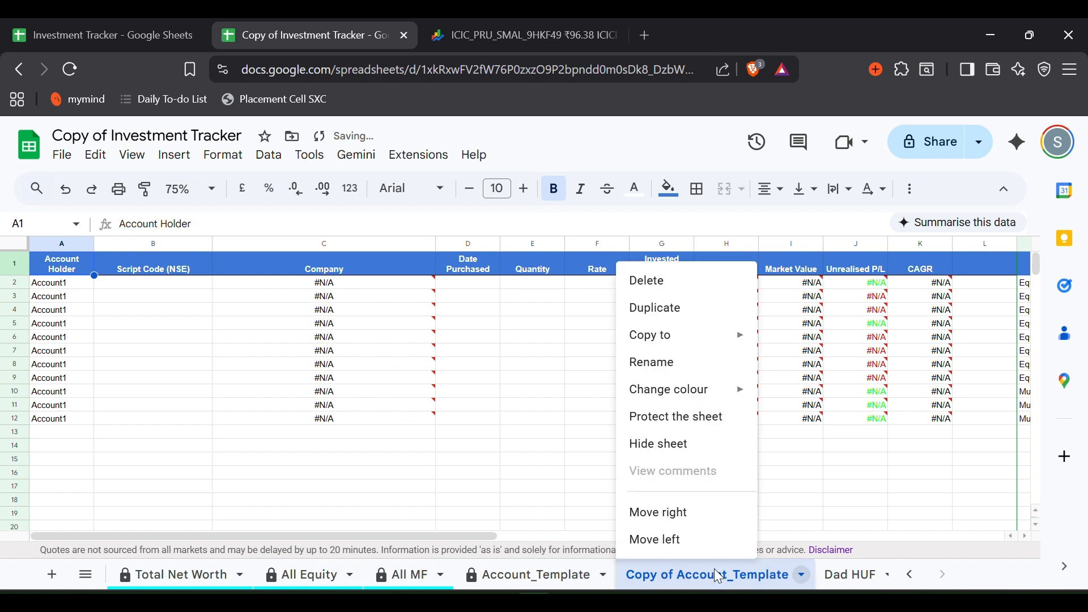
pyautogui.click(653, 362)
pyautogui.write('Mom')
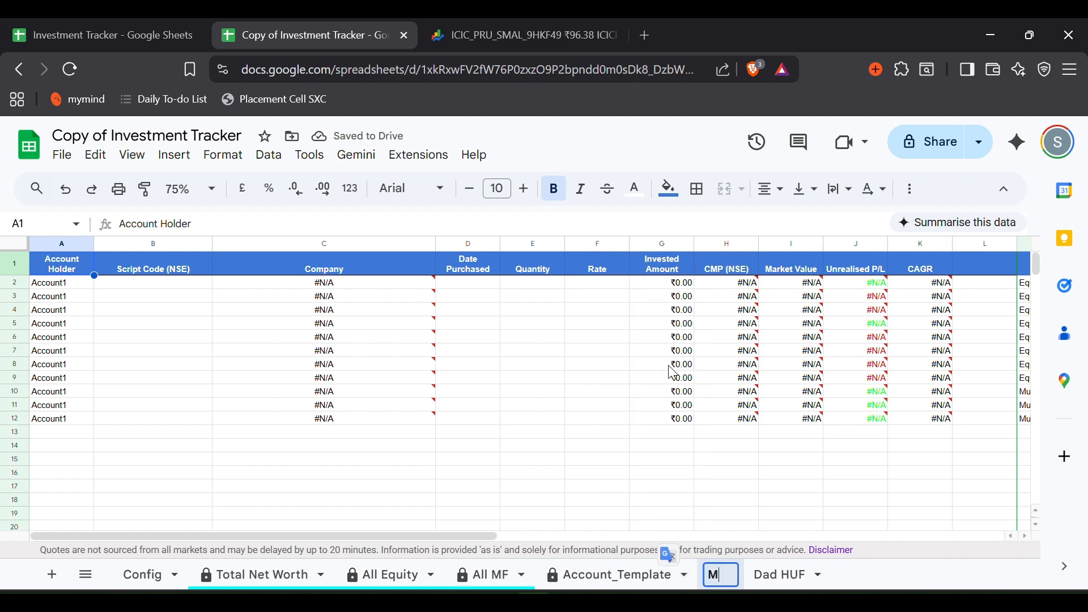
pyautogui.press('Return')
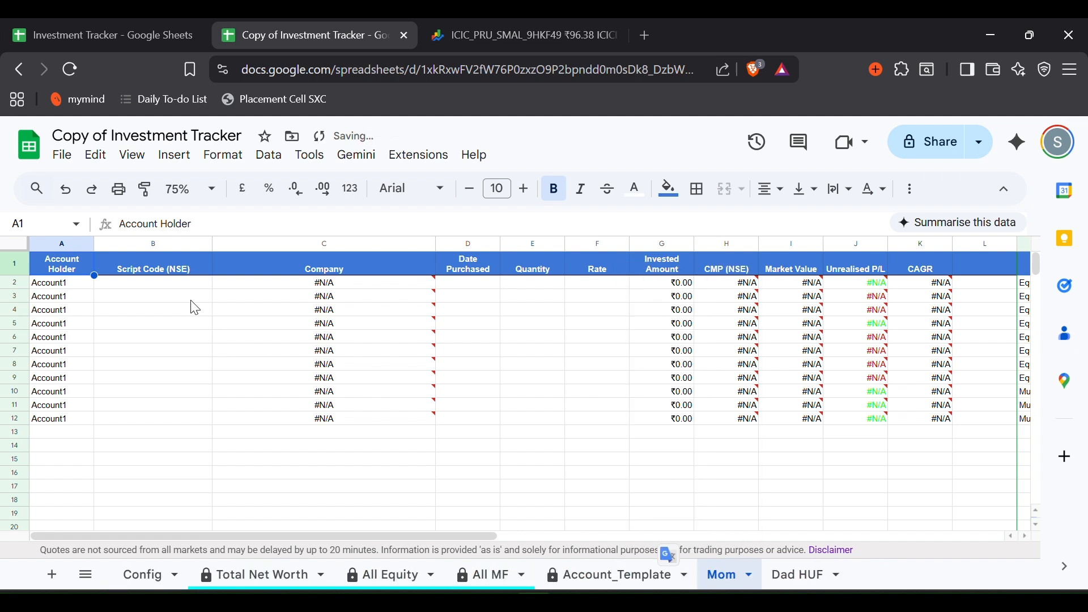
pyautogui.click(85, 283)
pyautogui.click(117, 288)
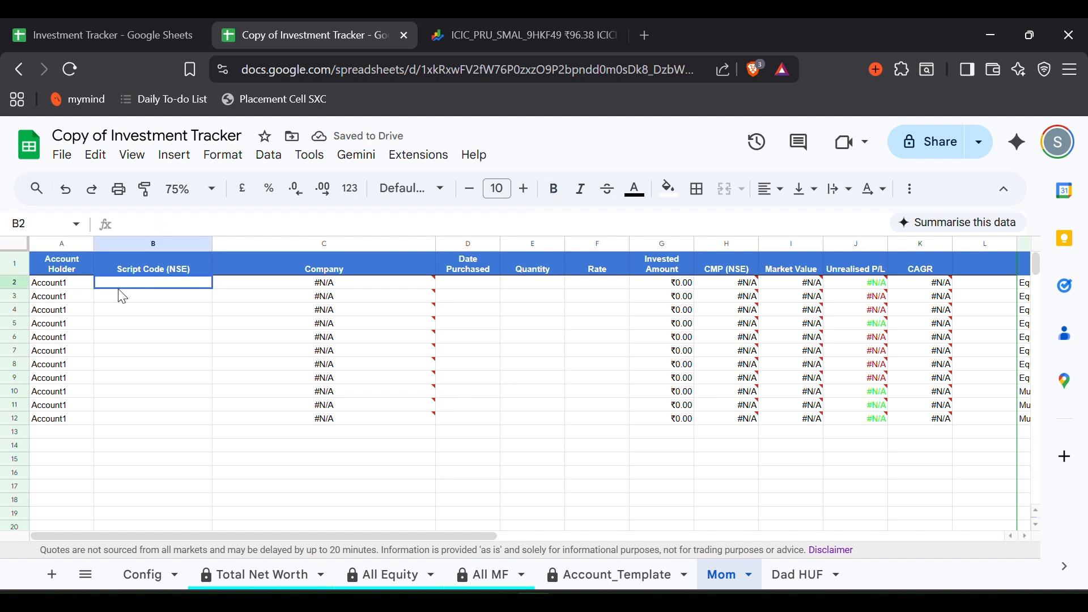
pyautogui.click(432, 41)
# - Search 'rene' on Google Finance, open the IREDA:NSE quote and select the IREDA ticker
pyautogui.click(409, 527)
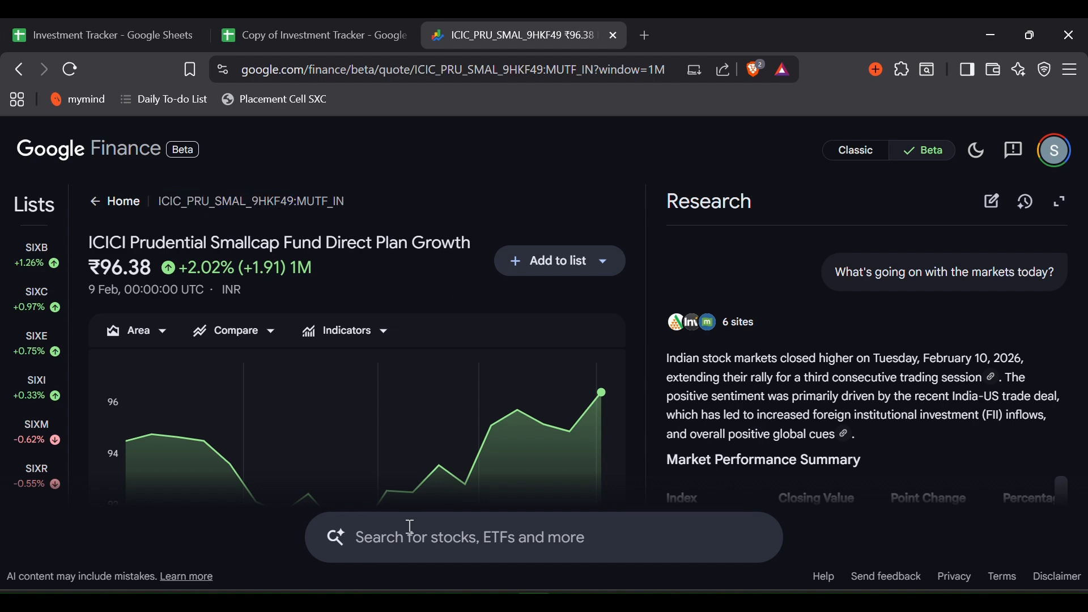
pyautogui.write('rene')
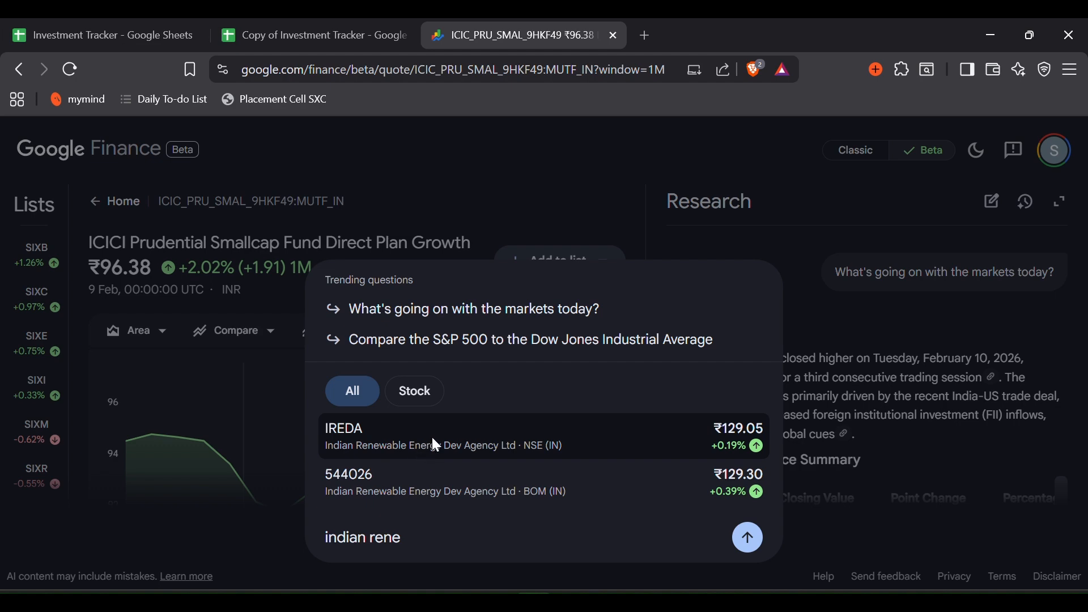
pyautogui.click(431, 435)
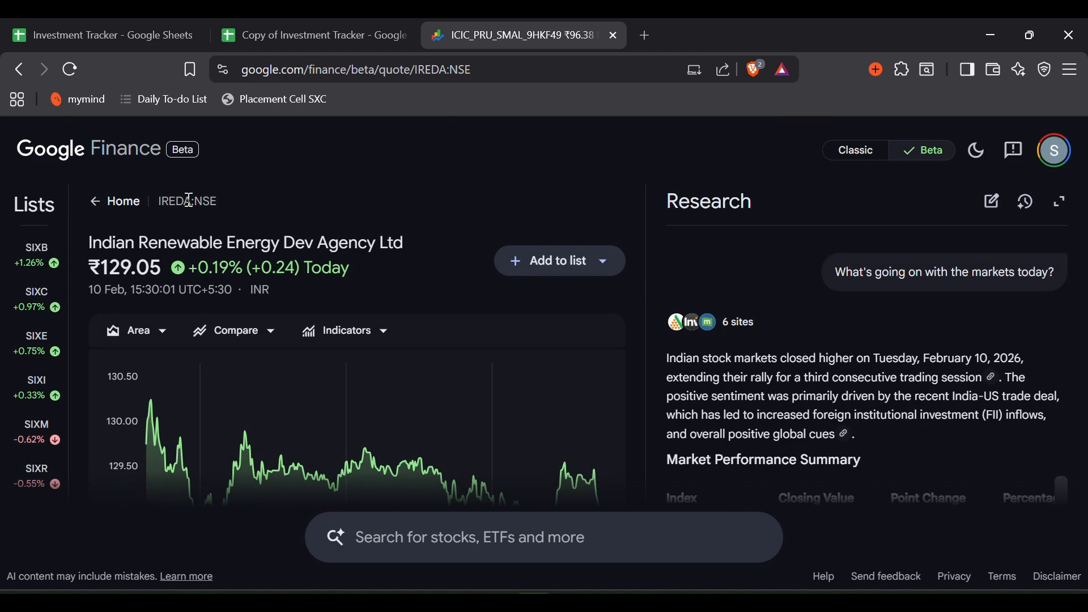
pyautogui.doubleClick(176, 202)
pyautogui.hotkey('ctrl', 'c')
# - On the Mom sheet, paste the IREDA ticker into B2 and enter purchase date 2/07/2023
pyautogui.click(294, 39)
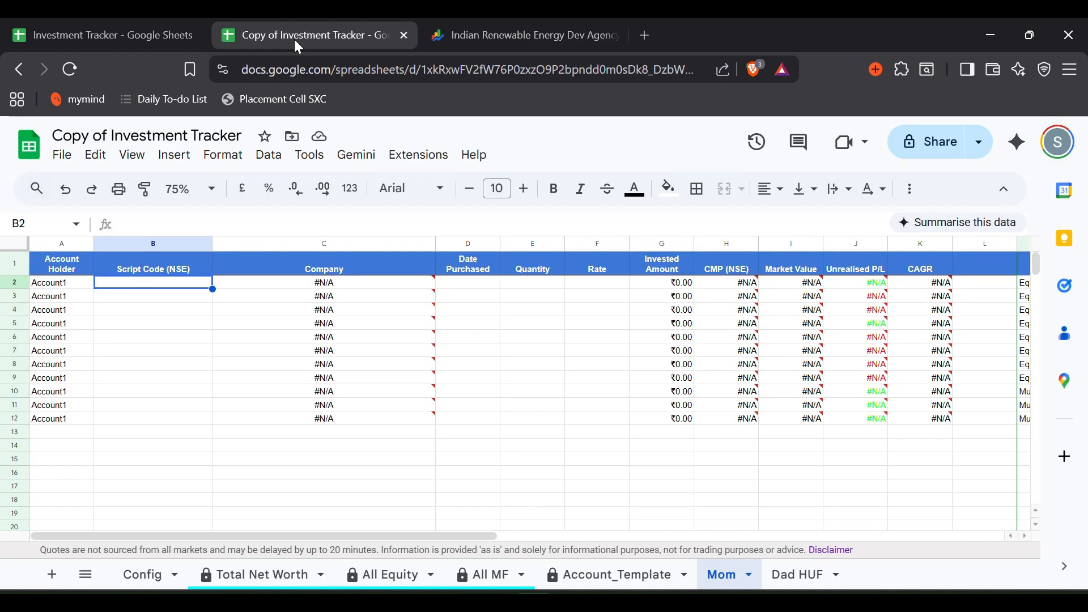
pyautogui.hotkey('ctrl', 'v')
pyautogui.press('Return')
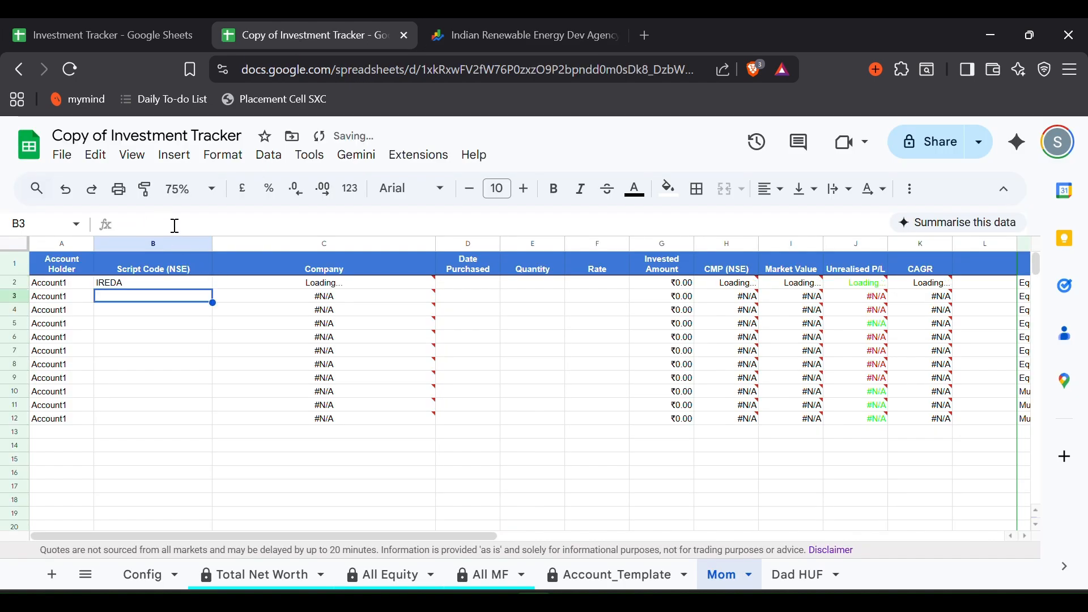
pyautogui.click(466, 287)
pyautogui.write('2/')
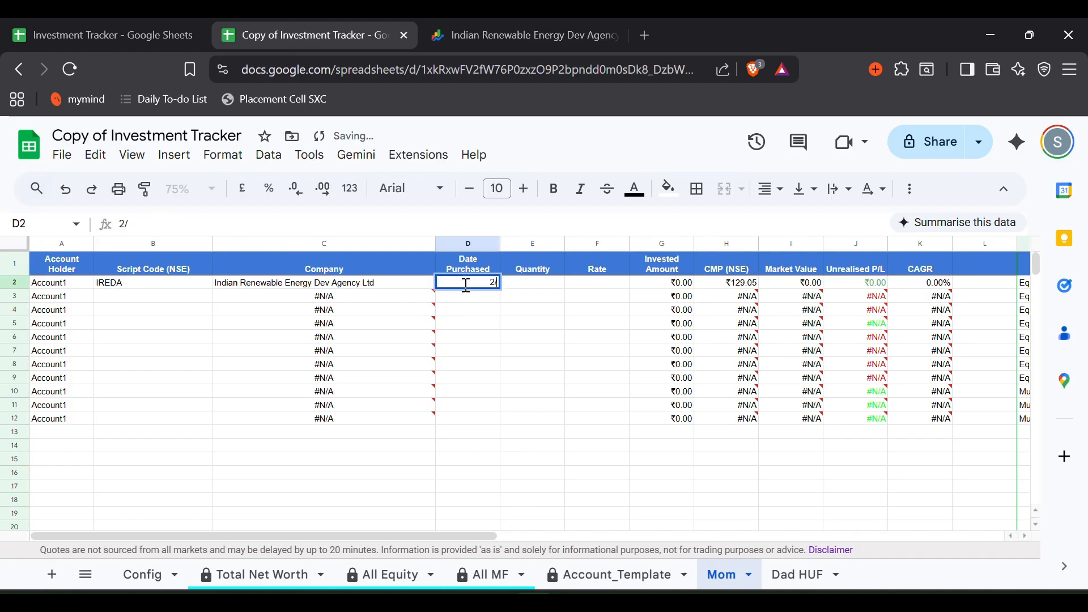
pyautogui.write('07/')
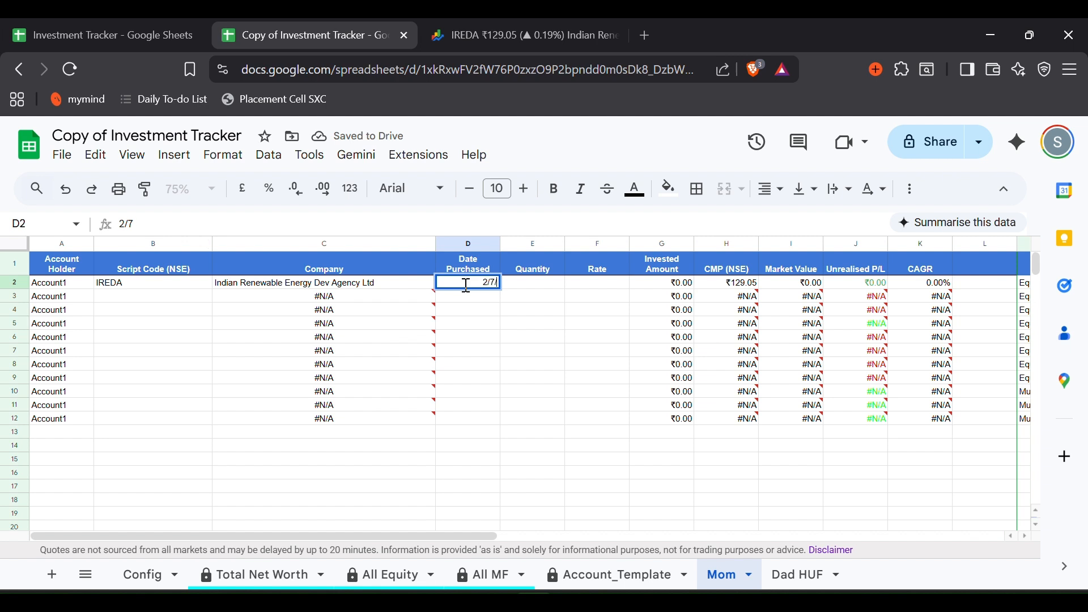
pyautogui.write('2023')
pyautogui.press('Tab')
# - Enter 520 shares at a ₹40 rate for IREDA, then return to the IREDA quote
pyautogui.write('520')
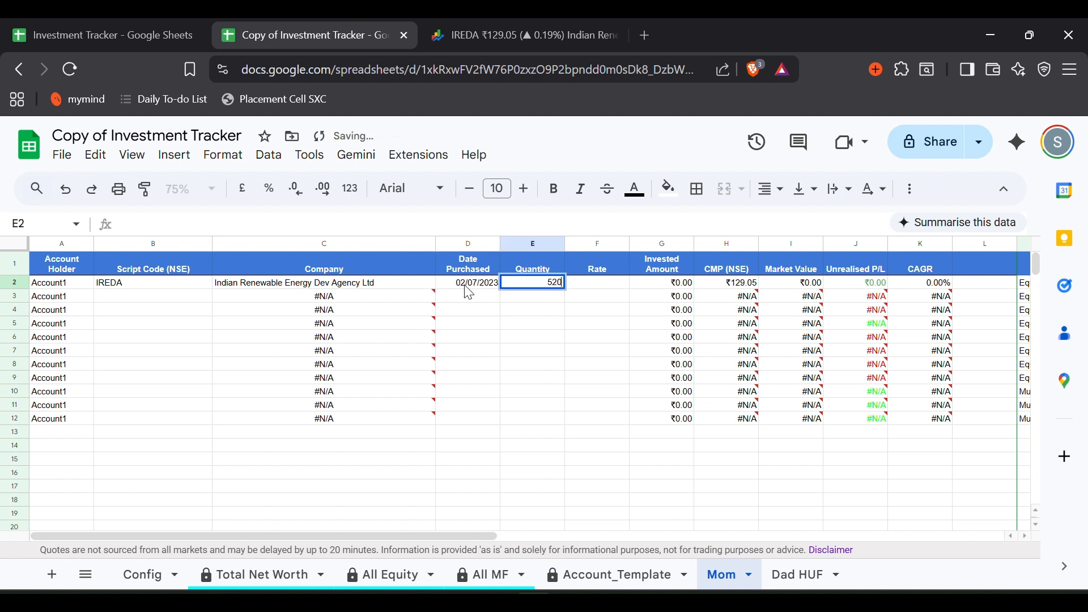
pyautogui.press('Tab')
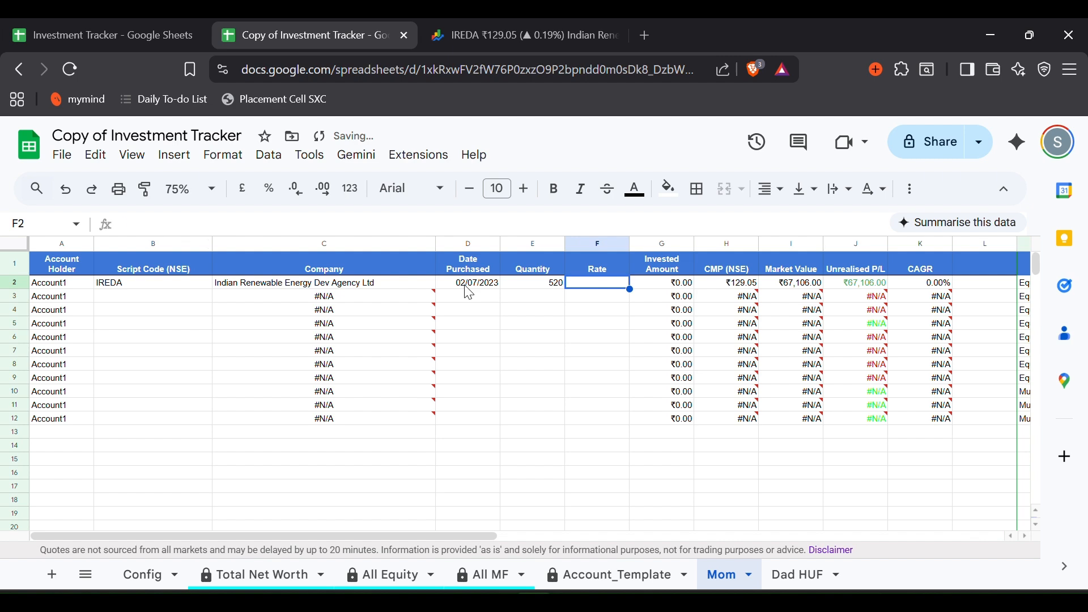
pyautogui.write('40')
pyautogui.click(469, 296)
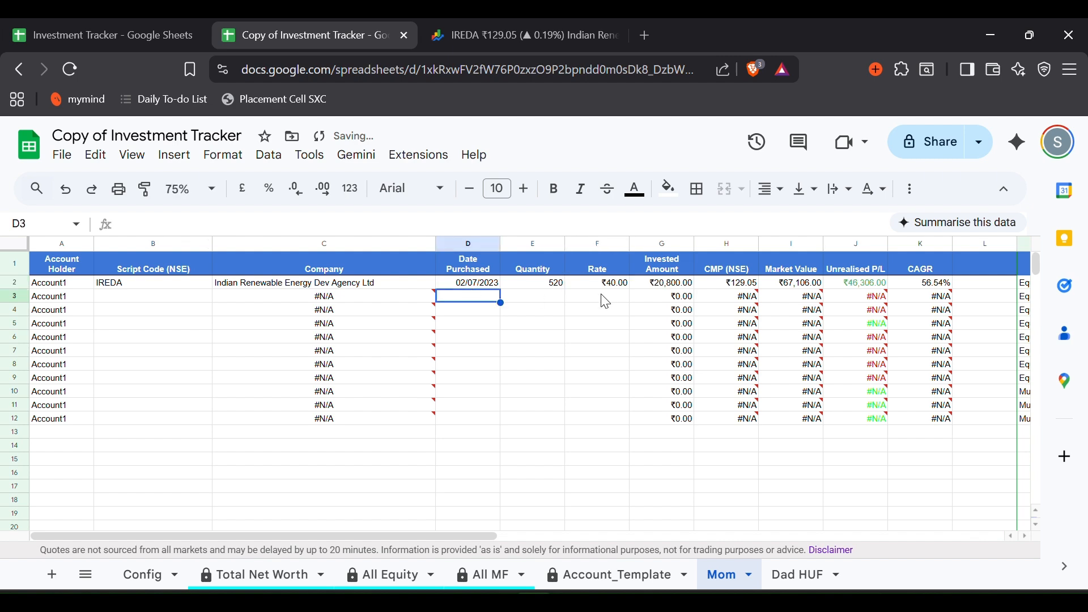
pyautogui.hscroll(3, 736, 300)
pyautogui.hscroll(-3, 572, 329)
pyautogui.click(435, 38)
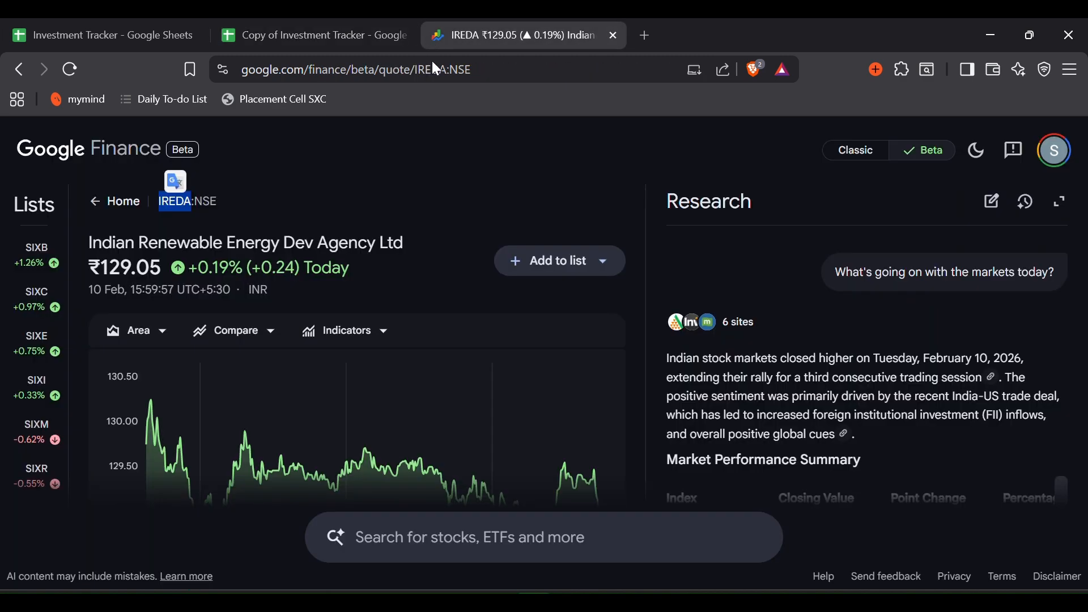
# - Find the Mirae Asset Large & Midcap Fund among mutual funds and copy its code MIRA_ASSE_LARG_EEV7WG
pyautogui.click(454, 529)
pyautogui.write('mira')
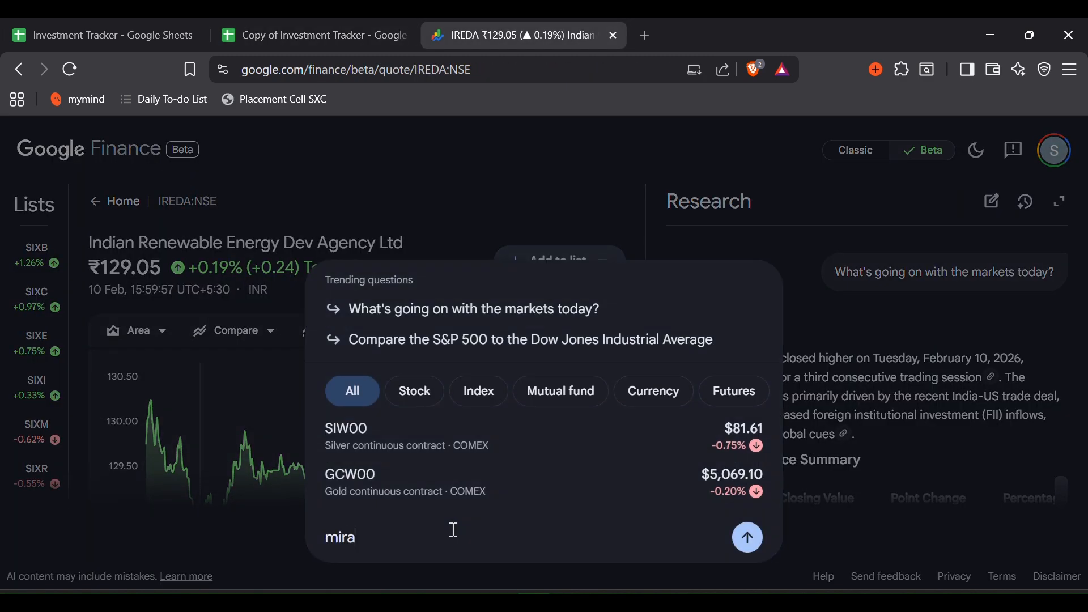
pyautogui.write('e ass')
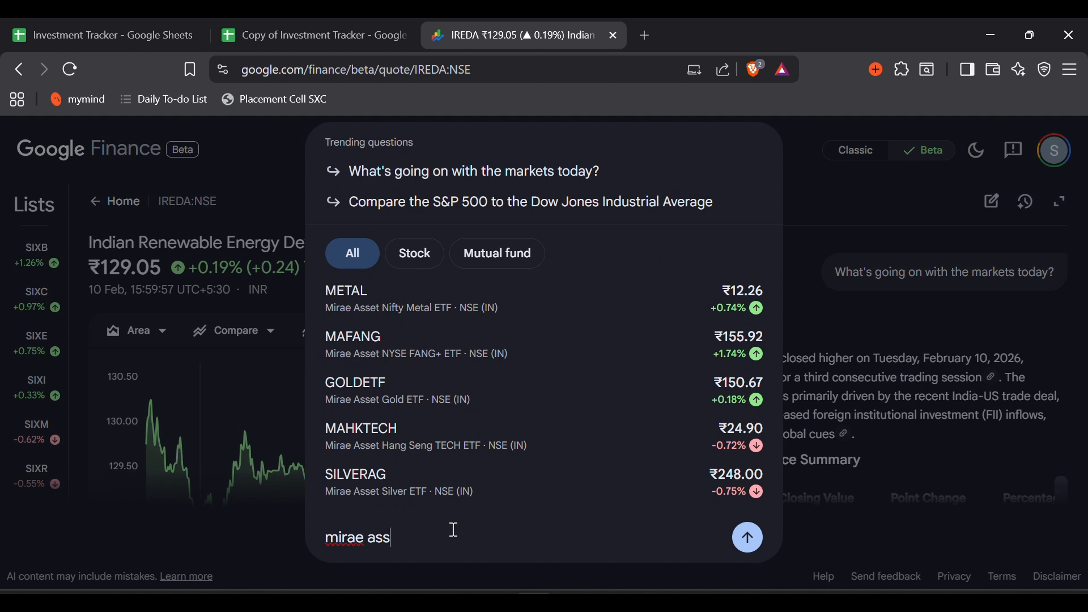
pyautogui.write('et')
pyautogui.click(497, 255)
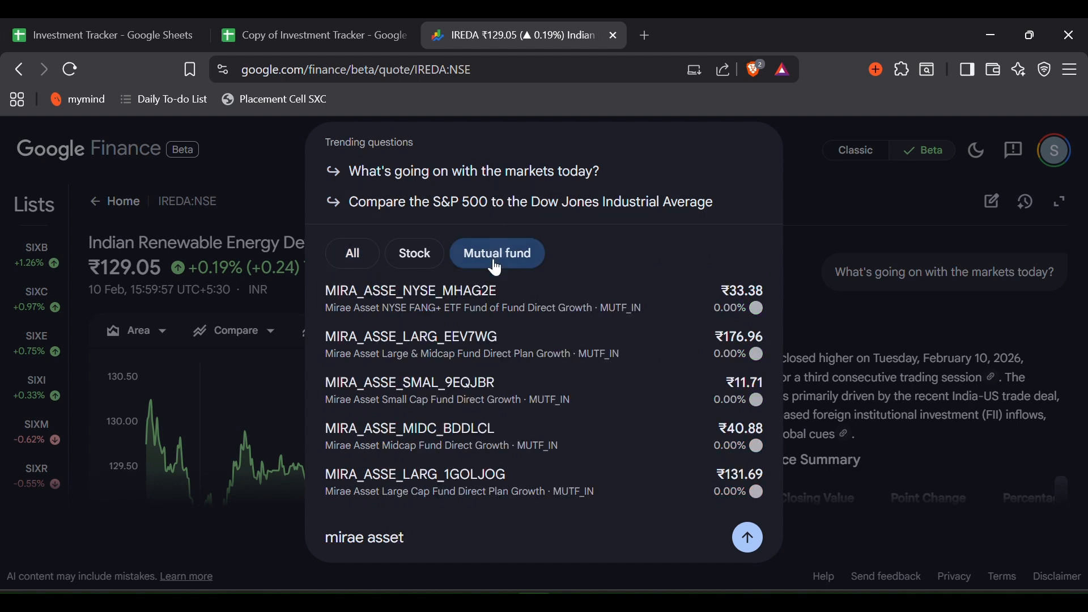
pyautogui.click(470, 344)
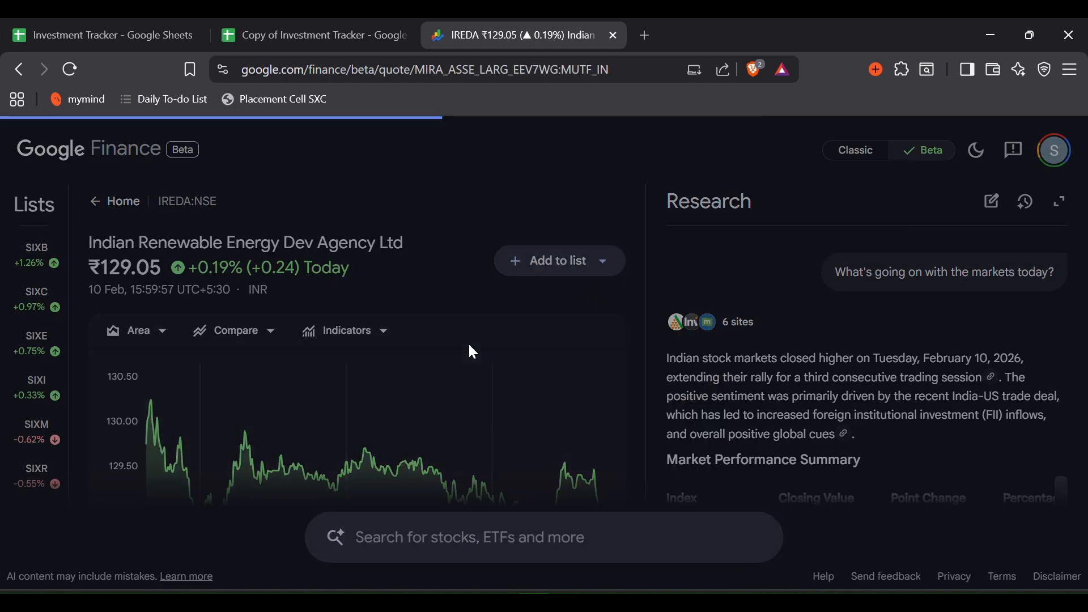
pyautogui.doubleClick(216, 201)
pyautogui.hotkey('ctrl', 'c')
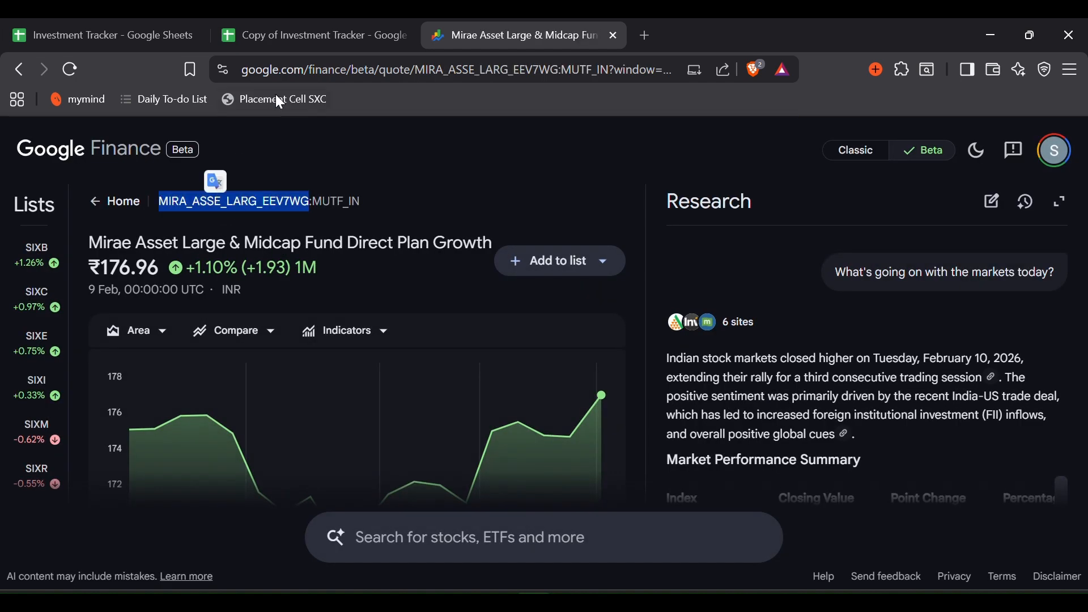
pyautogui.click(275, 35)
# - Fill row 3 with the Mirae fund code, the copied-down date and 520 units, and a ₹50 rate
pyautogui.click(126, 298)
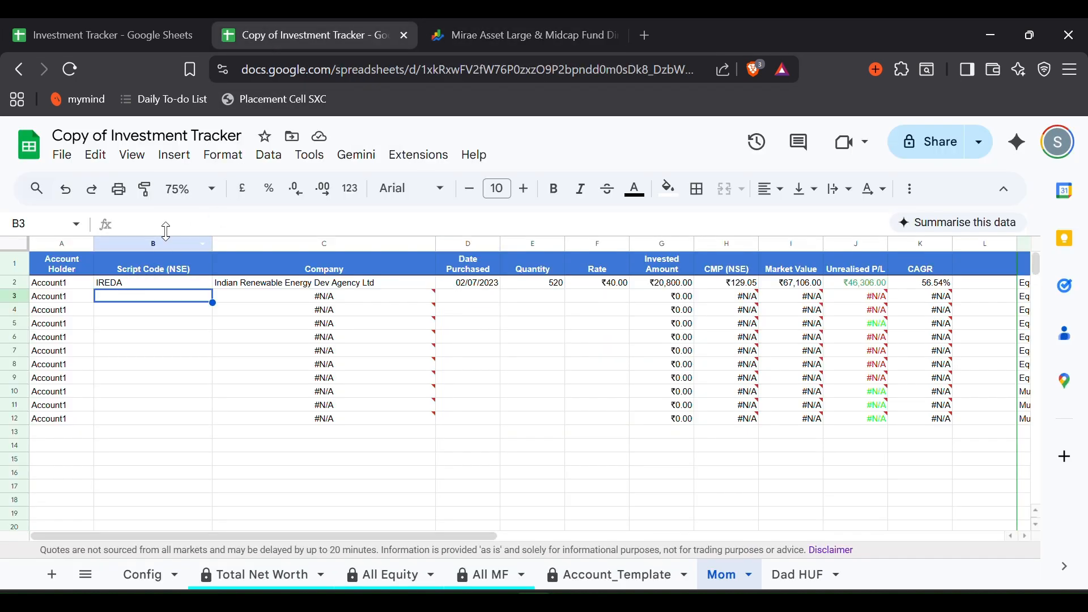
pyautogui.hotkey('ctrl', 'v')
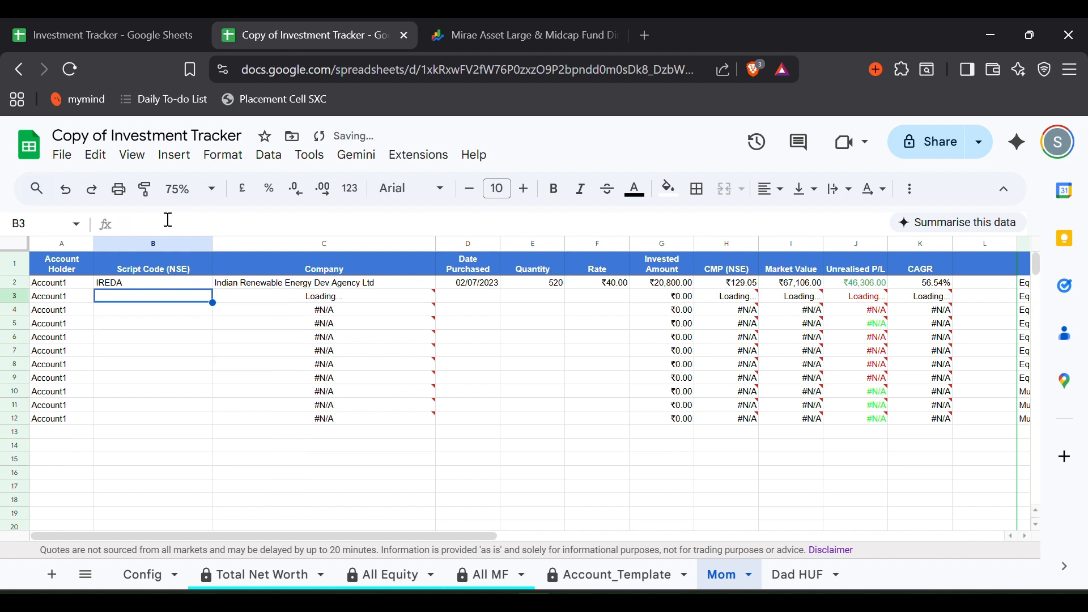
pyautogui.press('Return')
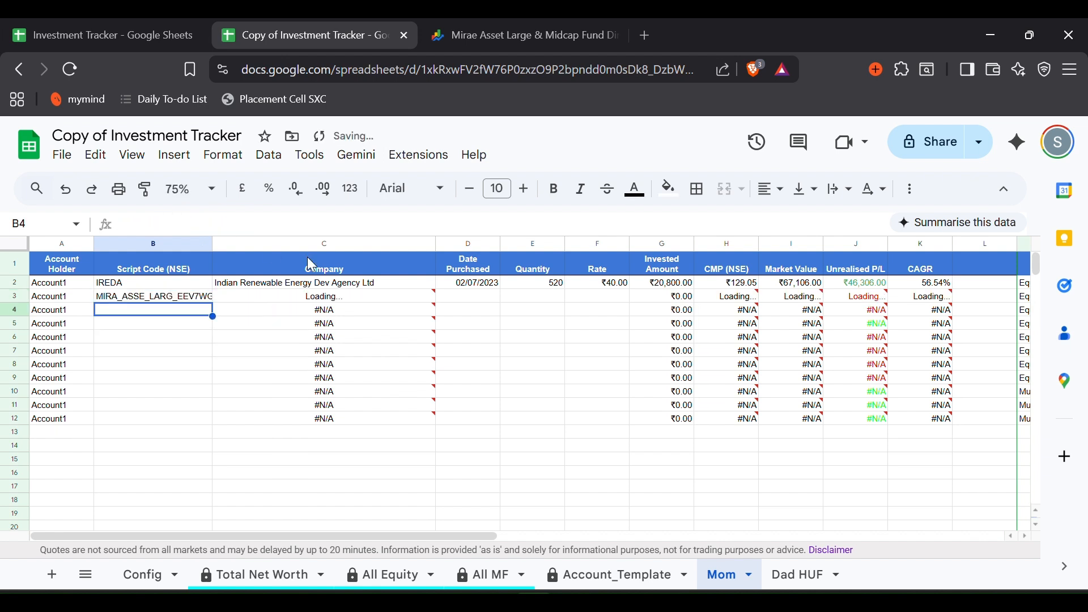
pyautogui.click(456, 294)
pyautogui.hotkey('ctrl', 'd')
pyautogui.press('Tab')
pyautogui.hotkey('ctrl', 'd')
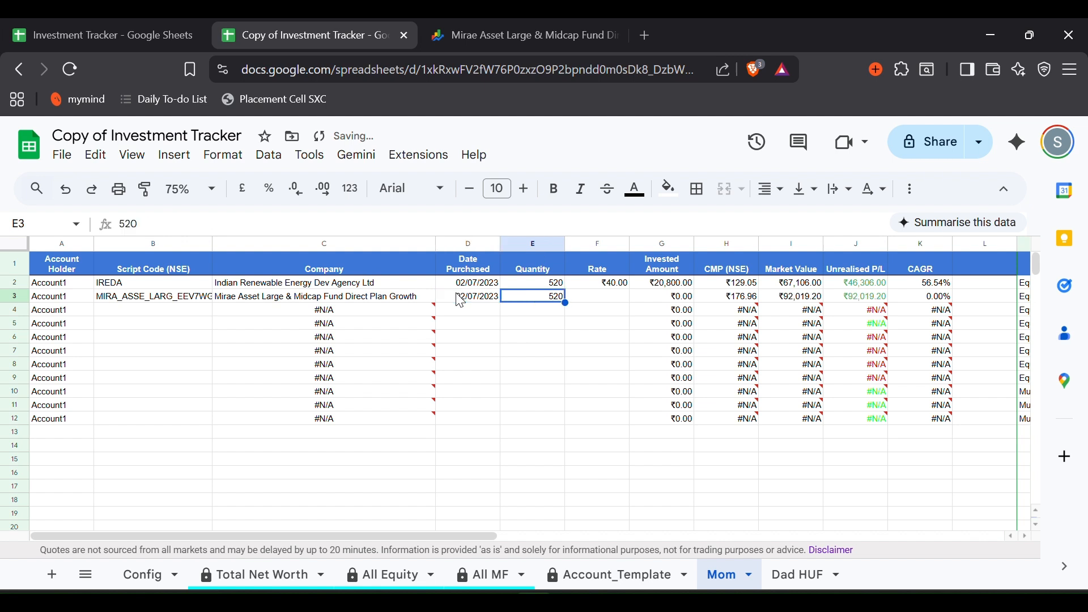
pyautogui.press('Tab')
pyautogui.write('50')
pyautogui.press('Return')
# - Set row 3's Type to Mutual Fund
pyautogui.hscroll(3, 680, 368)
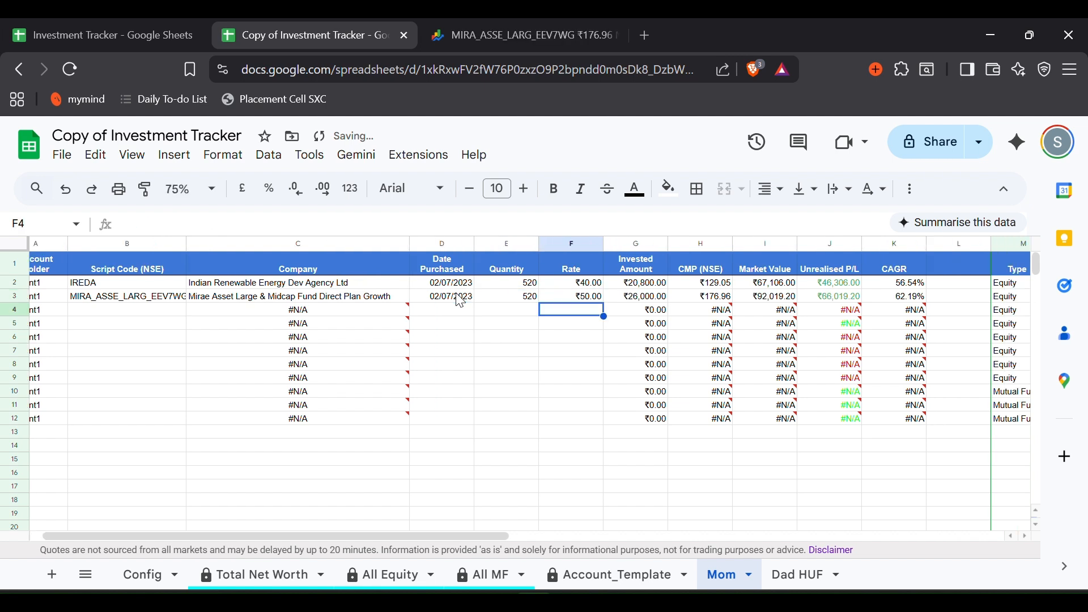
pyautogui.click(947, 297)
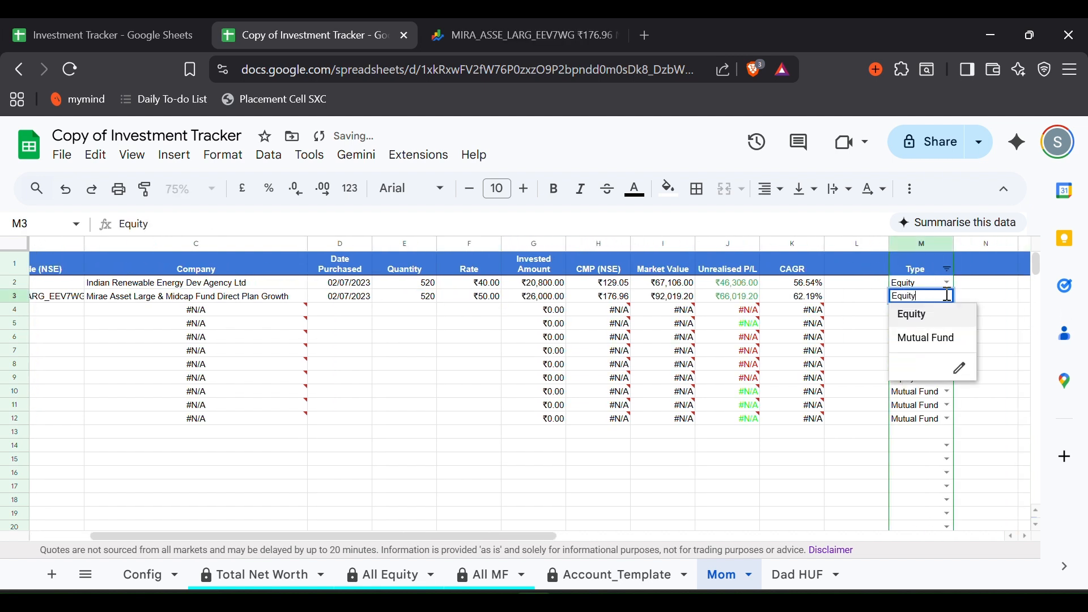
pyautogui.press('Return')
pyautogui.hscroll(-3, 607, 342)
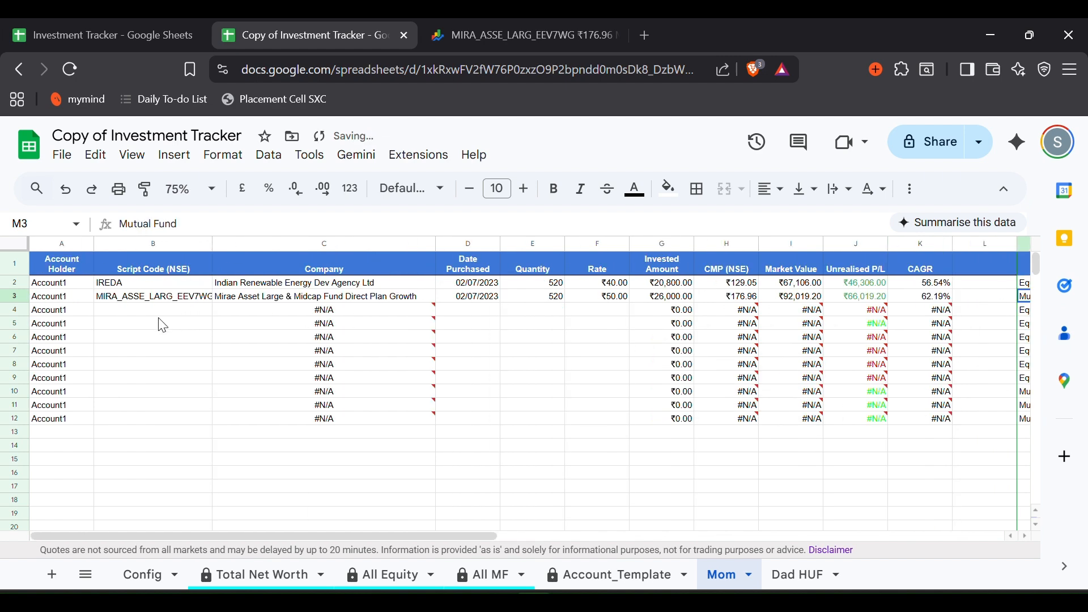
# - Clear the unused template rows 4–12 across columns A to M
pyautogui.click(84, 312)
pyautogui.hotkey('shift', 'Right')
pyautogui.hotkey('shift', 'Right')
pyautogui.hotkey('ctrl', 'shift', 'Right')
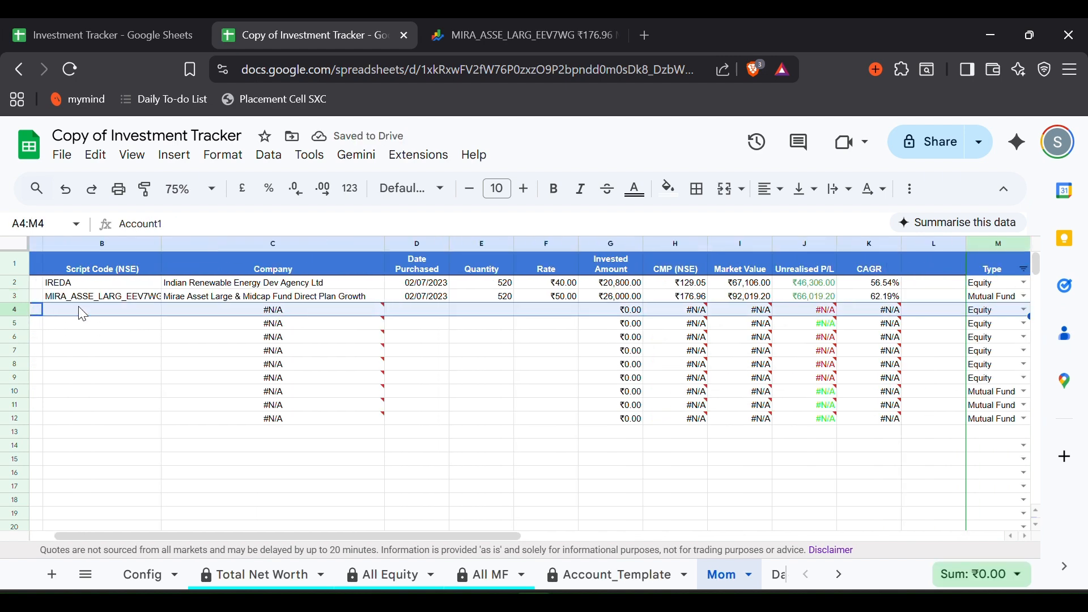
pyautogui.hotkey('ctrl', 'shift', 'Down')
pyautogui.press('Delete')
pyautogui.click(78, 307)
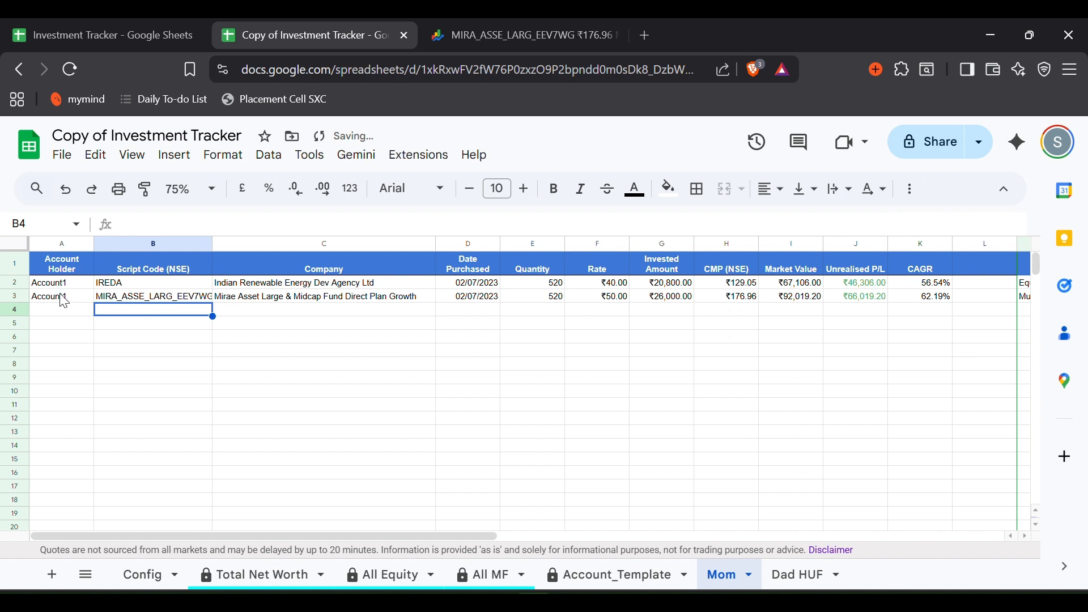
pyautogui.click(60, 285)
# - Enter Mom as the account holder in A2 and A3 of the Mom sheet
pyautogui.write('Mom')
pyautogui.press('Return')
pyautogui.write('Mom')
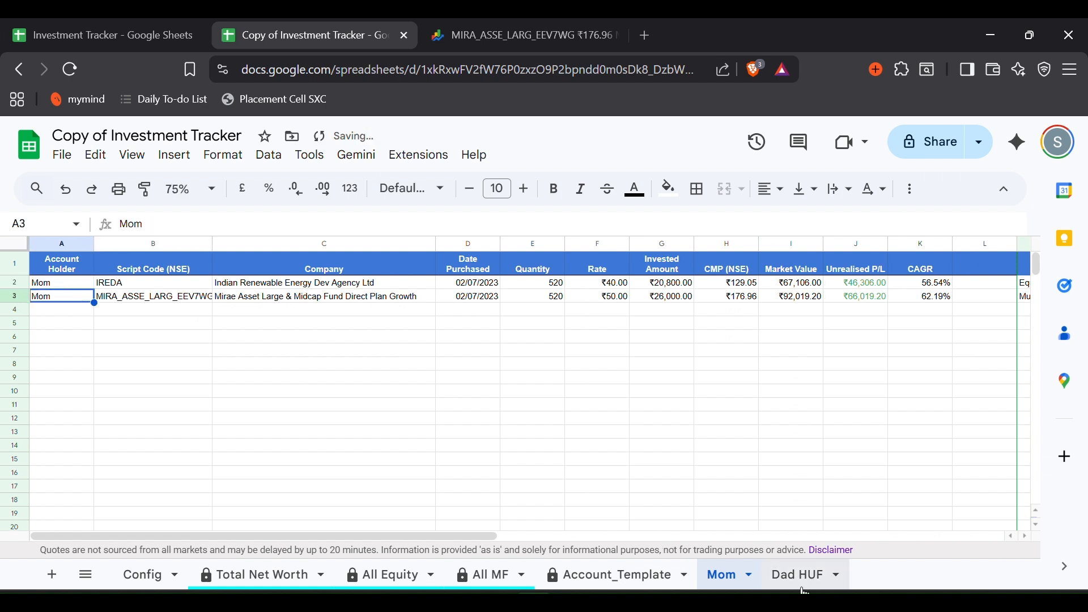
# - Set the Dad HUF sheet's account holder to Dad HUF, then view the Total Net Worth dashboard
pyautogui.click(804, 587)
pyautogui.click(65, 281)
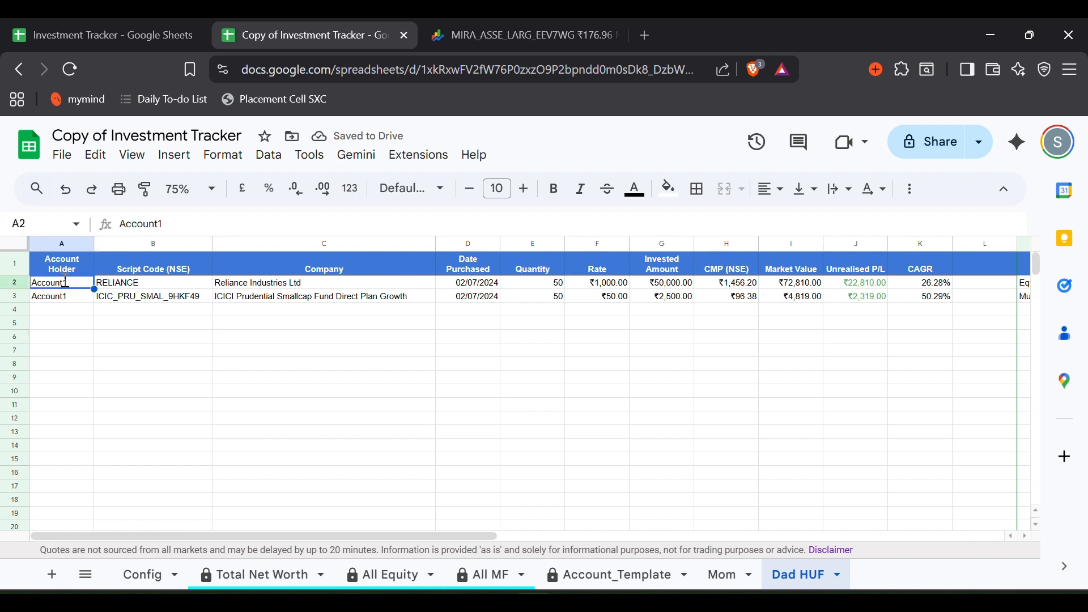
pyautogui.write('Dad HUF')
pyautogui.press('Return')
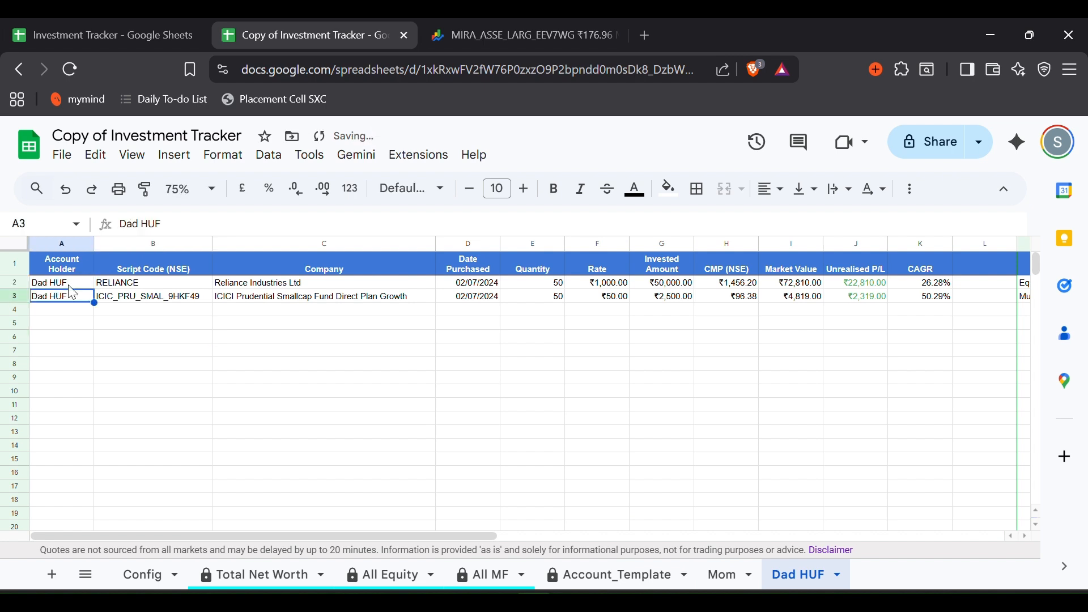
pyautogui.click(273, 576)
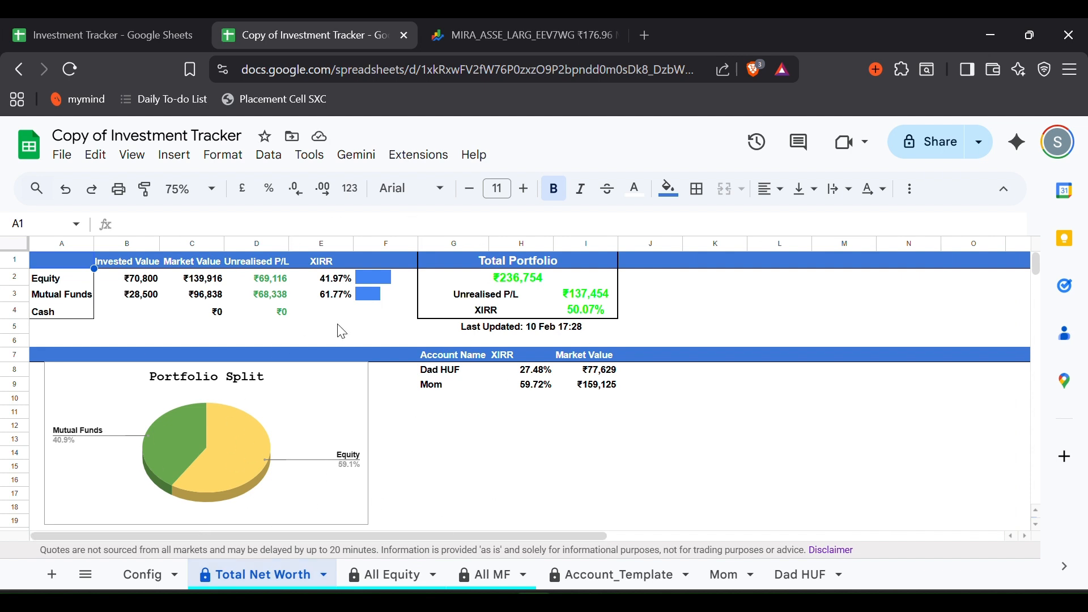
# - Review the Total Net Worth Equity, Mutual Funds, XIRR and per-account formulas, then view All Equity
pyautogui.moveTo(48, 276); pyautogui.dragTo(327, 287)
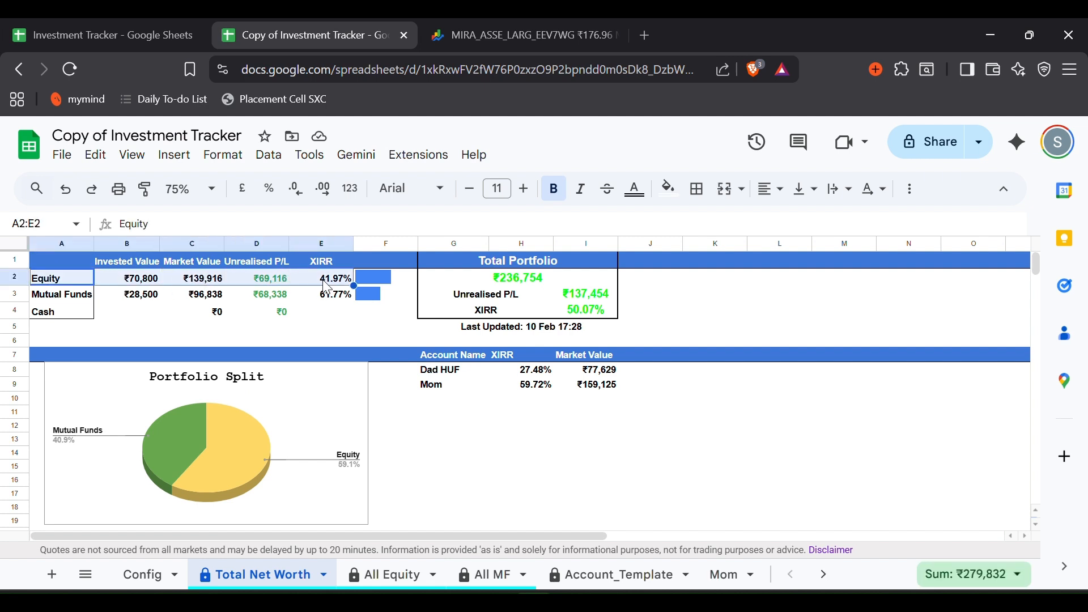
pyautogui.click(327, 286)
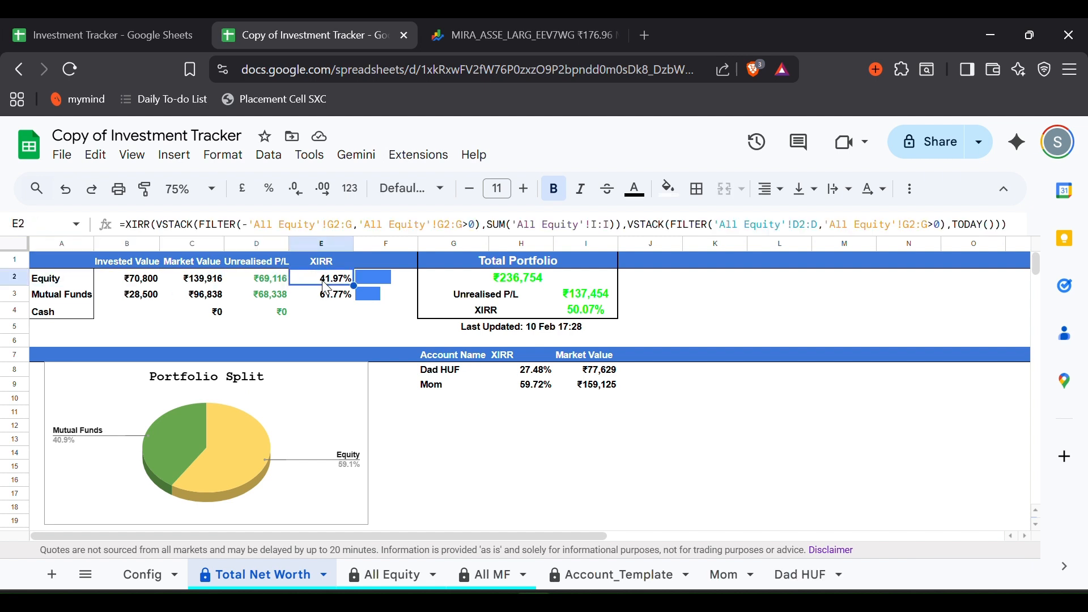
pyautogui.moveTo(86, 296); pyautogui.dragTo(338, 305)
pyautogui.click(375, 312)
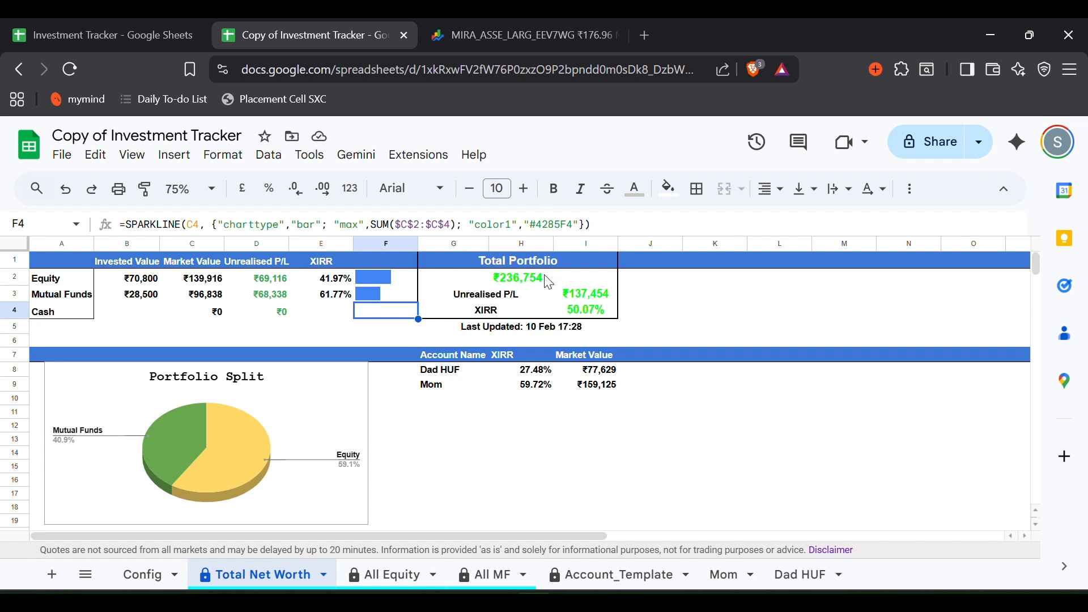
pyautogui.moveTo(566, 311); pyautogui.dragTo(529, 317)
pyautogui.click(506, 308)
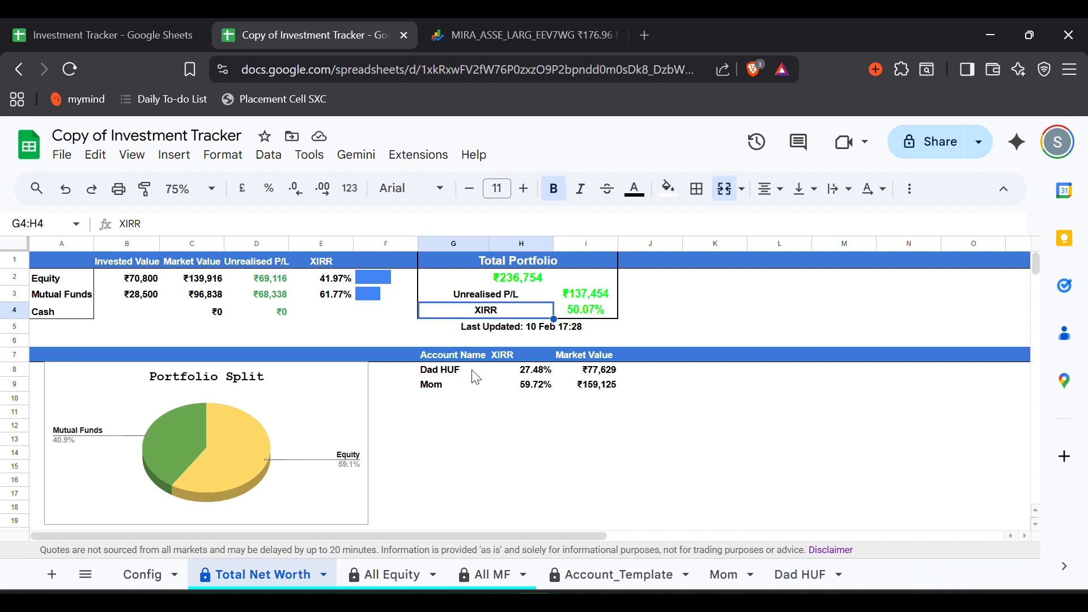
pyautogui.moveTo(447, 374); pyautogui.dragTo(617, 396)
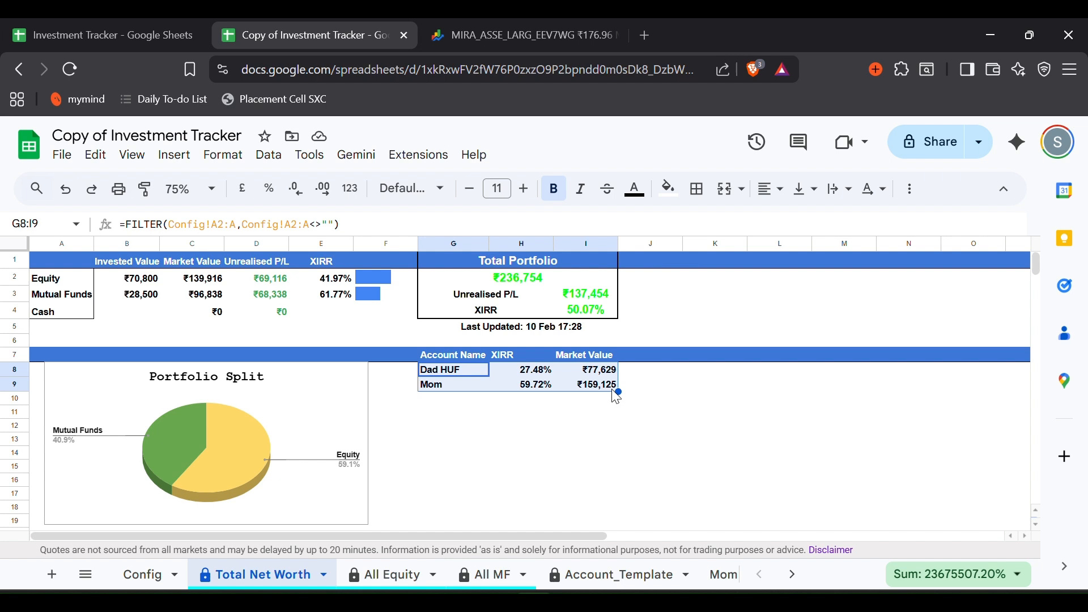
pyautogui.click(393, 568)
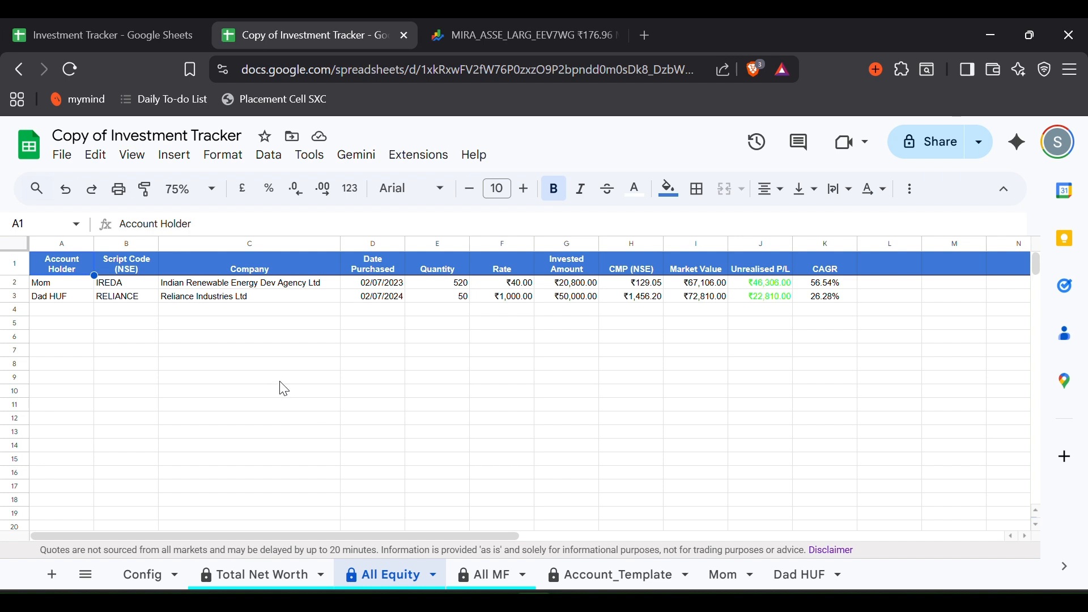
# - Review the consolidated equity rows and the All MF funds, then return to Total Net Worth
pyautogui.moveTo(71, 283); pyautogui.dragTo(381, 306)
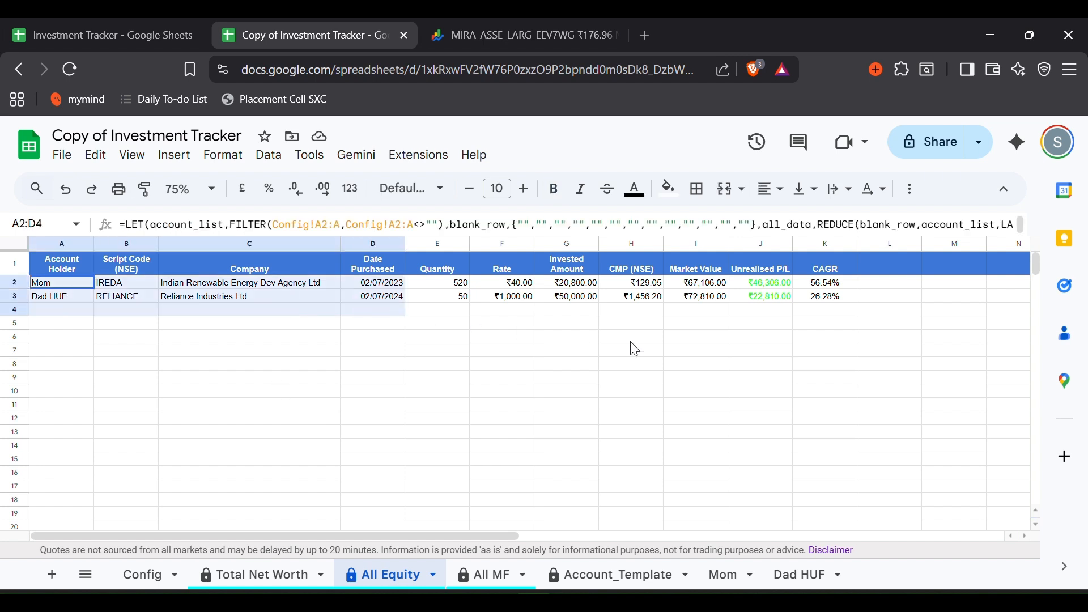
pyautogui.click(850, 354)
pyautogui.click(484, 589)
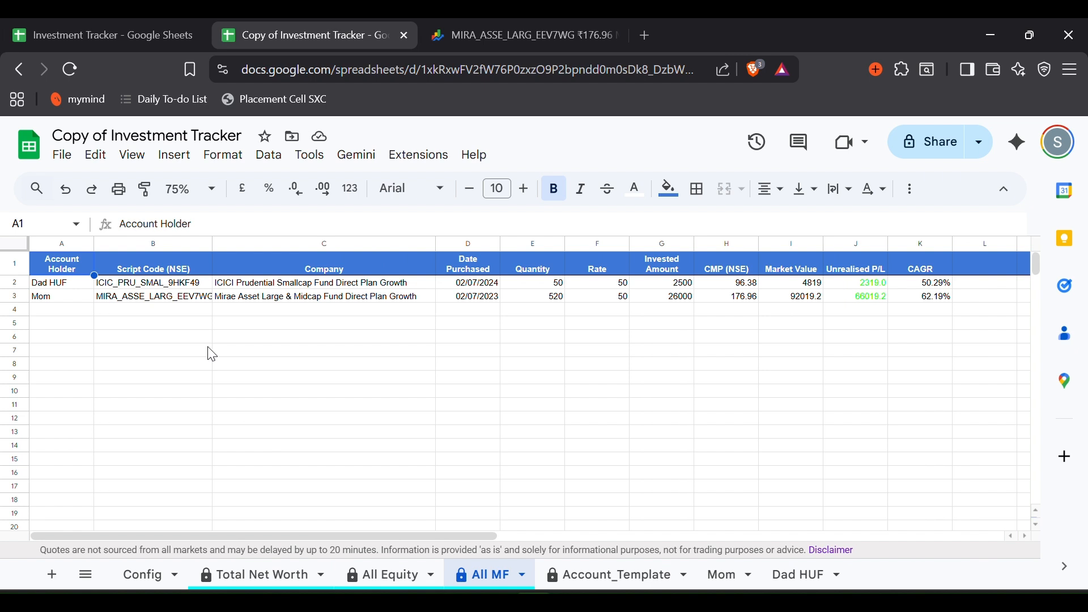
pyautogui.click(282, 580)
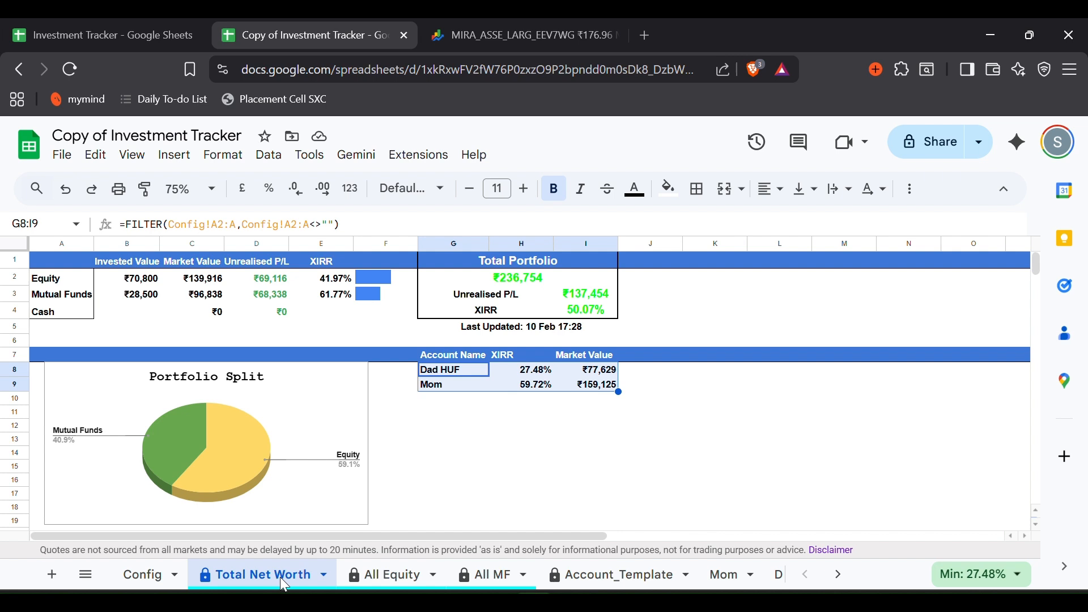
pyautogui.click(409, 484)
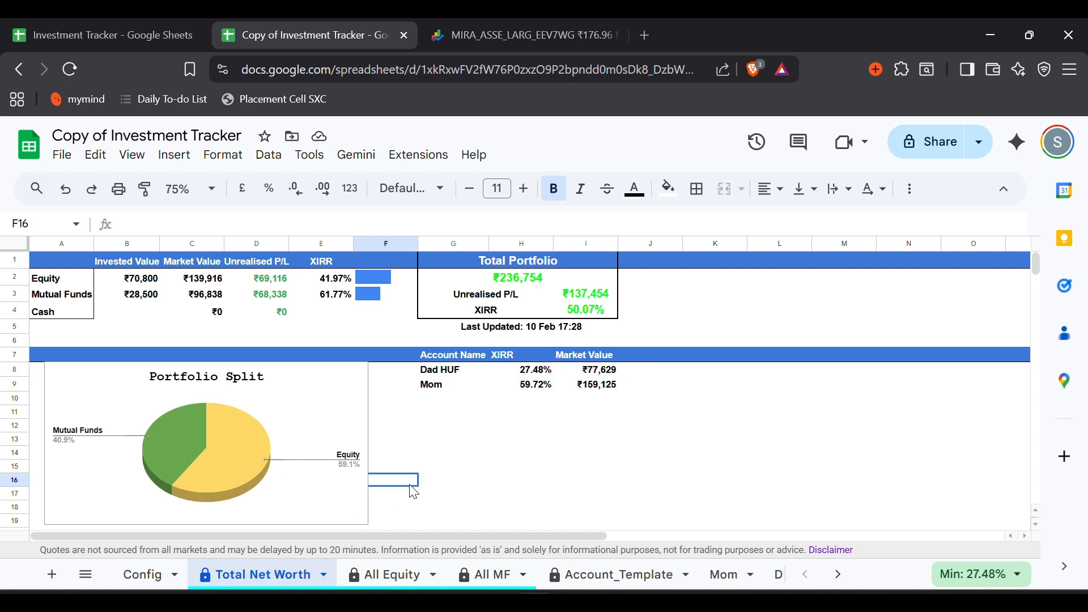